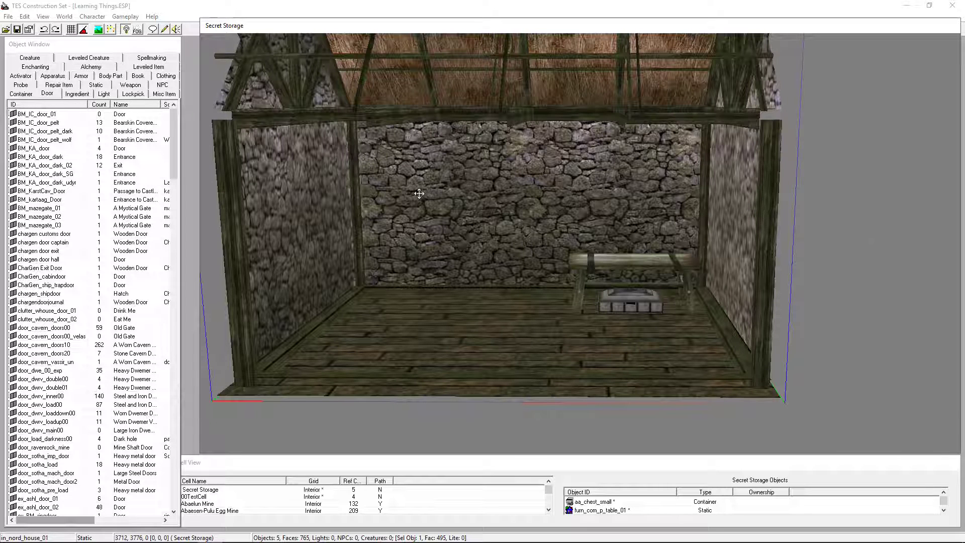
# - Find the interior cell "Seyda Neen, Vodunius Nuccius' House" and load it for editing
pyautogui.click(281, 503)
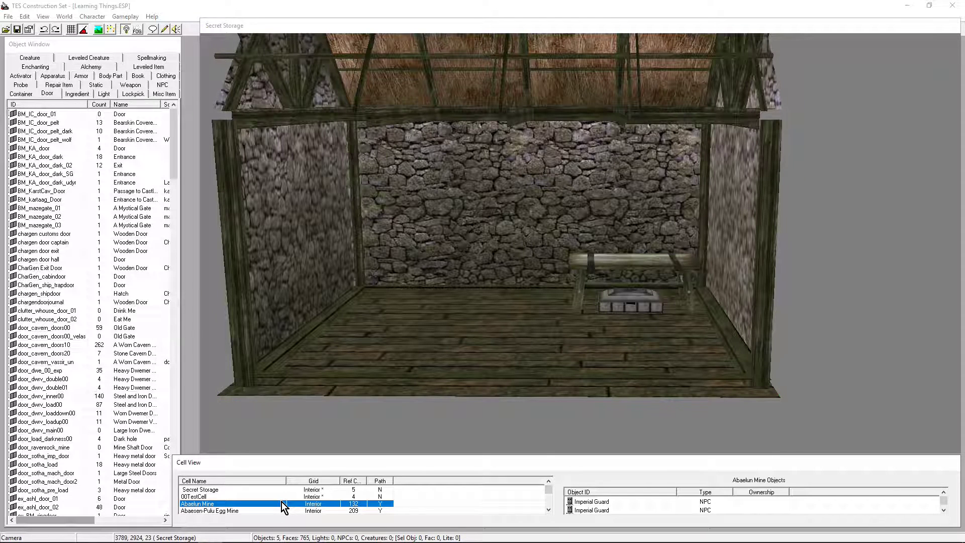
pyautogui.write('sey')
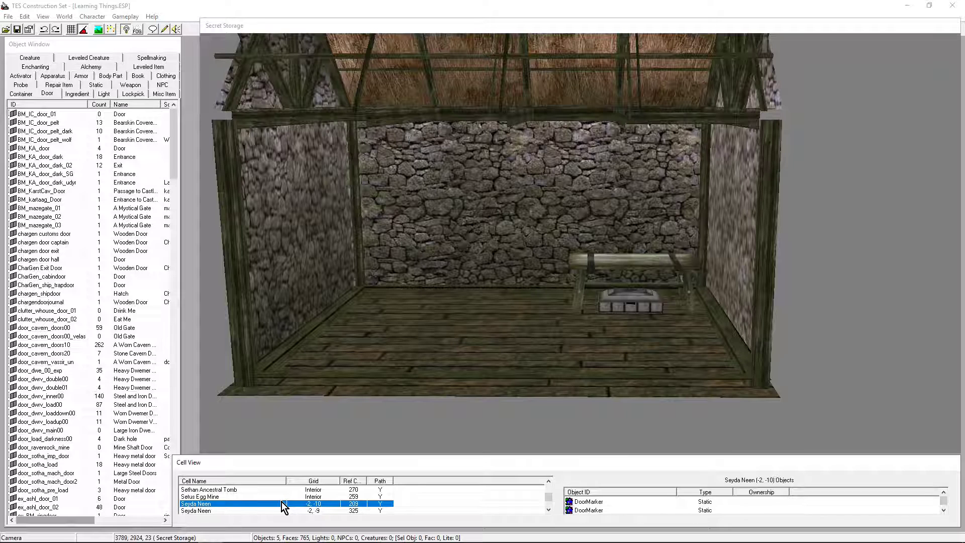
pyautogui.scroll(-3, 281, 502)
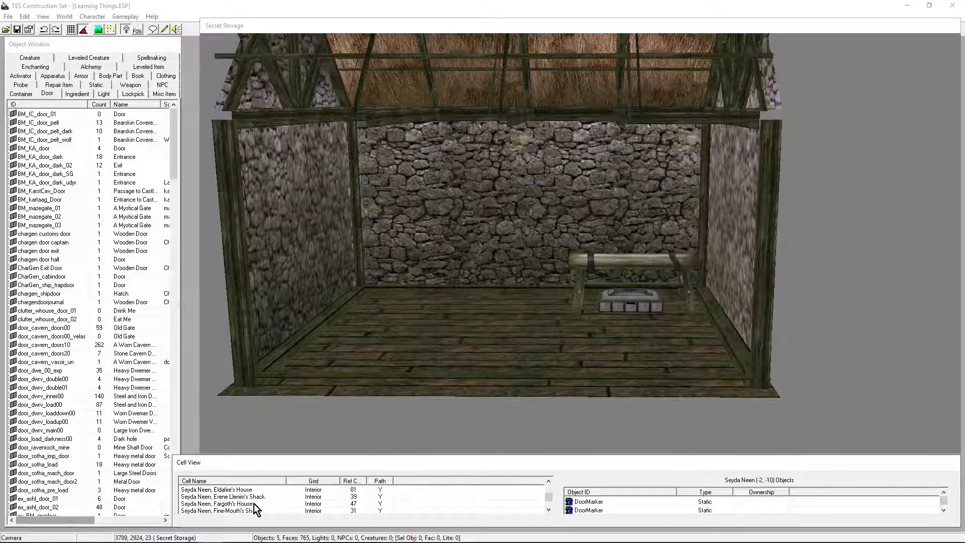
pyautogui.scroll(-3, 254, 503)
pyautogui.click(245, 489)
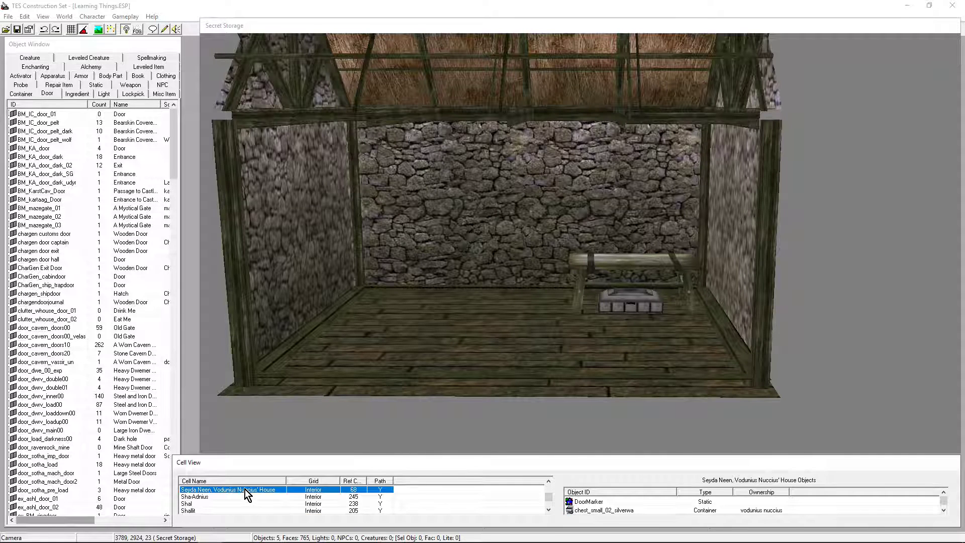
pyautogui.doubleClick(246, 490)
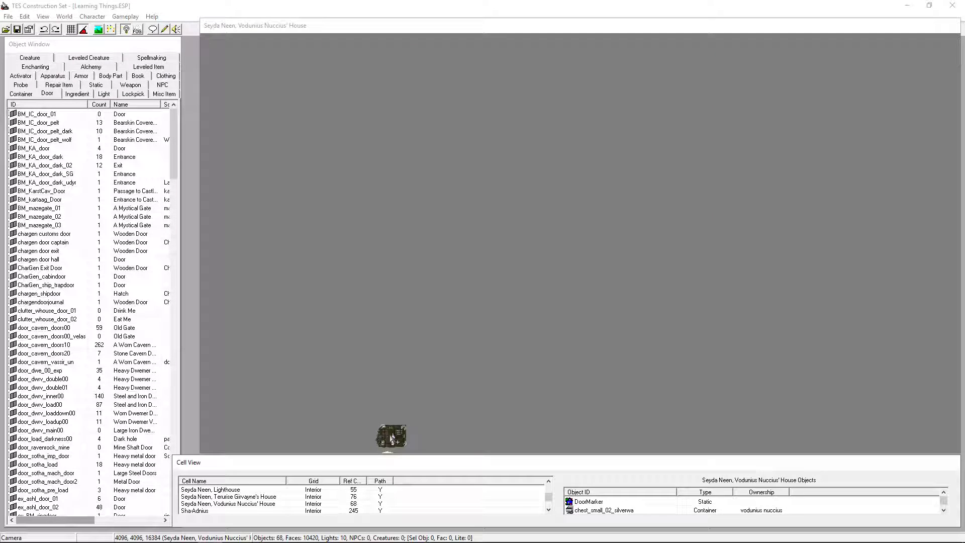
# - Centre on the house shell and examine the furnished interior around the bed, rug and table from several angles
pyautogui.click(391, 437)
pyautogui.press('c')
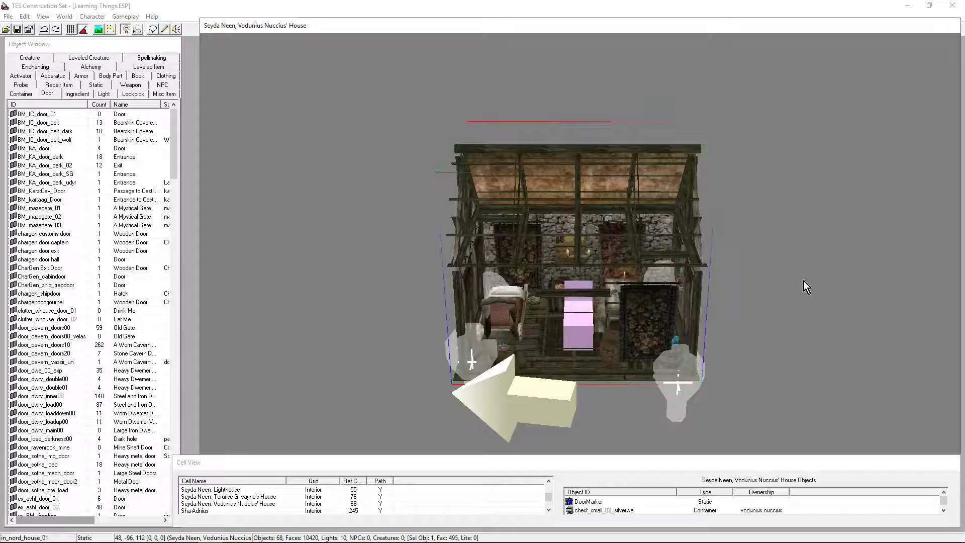
pyautogui.press('shift')
pyautogui.scroll(3, 635, 380)
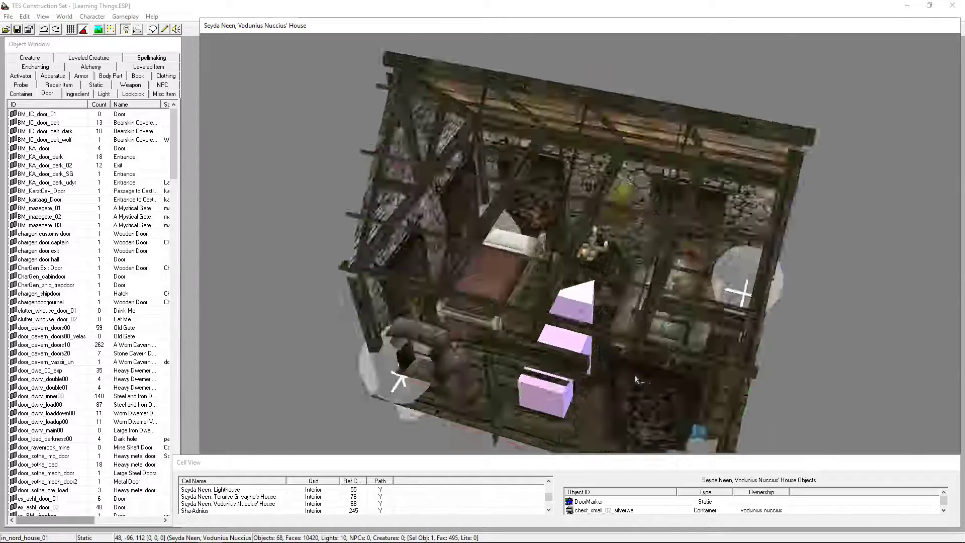
pyautogui.scroll(3, 635, 381)
pyautogui.press('shift')
pyautogui.scroll(1, 612, 320)
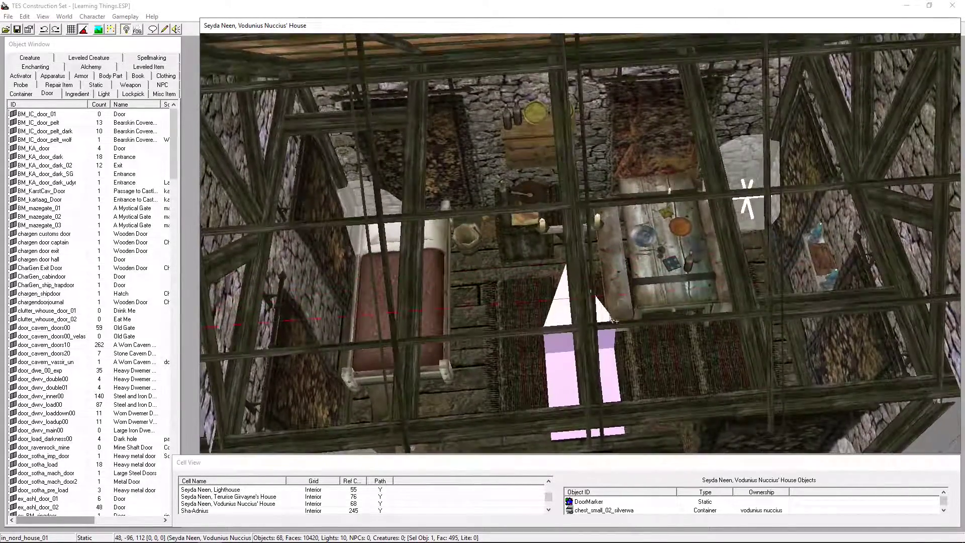
pyautogui.moveTo(603, 326); pyautogui.dragTo(646, 174, button='middle')
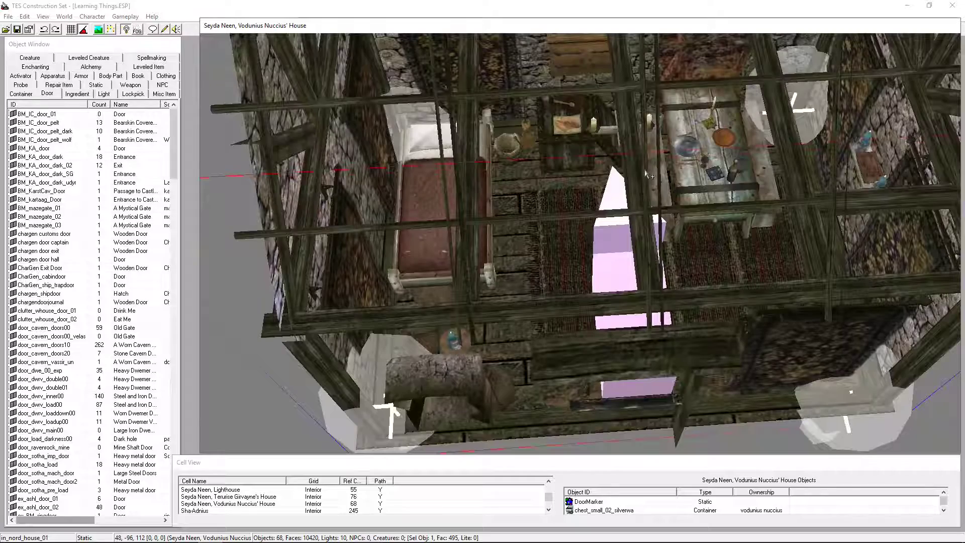
pyautogui.press('shift')
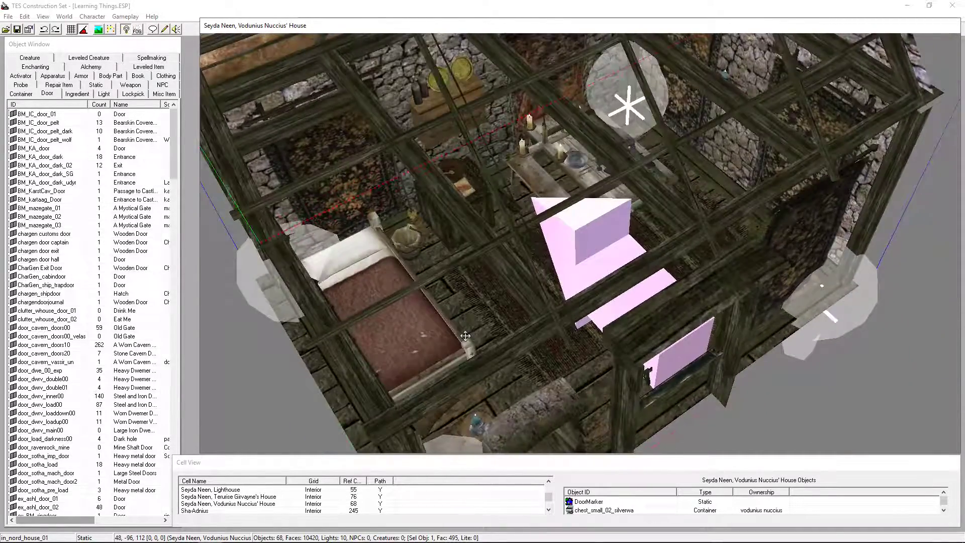
pyautogui.moveTo(465, 335); pyautogui.dragTo(380, 287, button='middle')
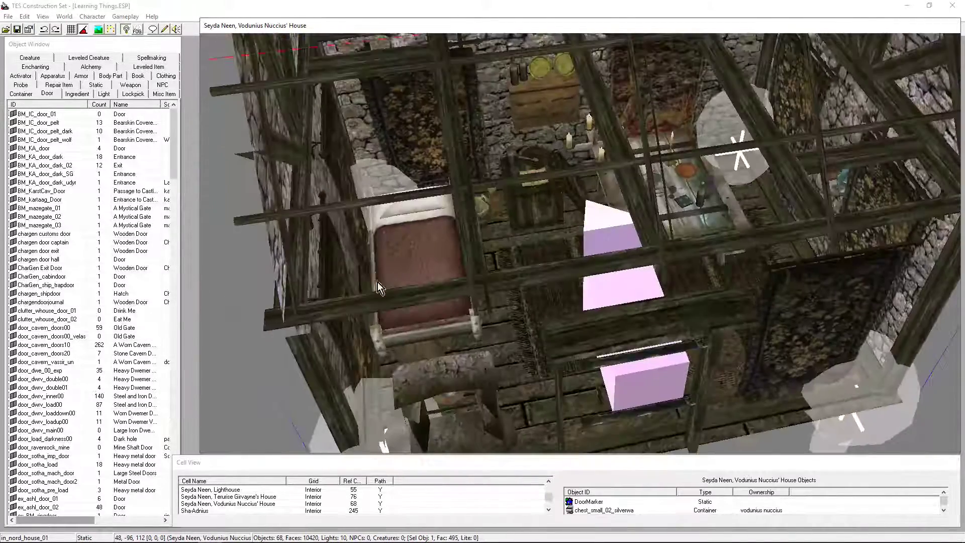
pyautogui.press('shift')
pyautogui.press('shift')
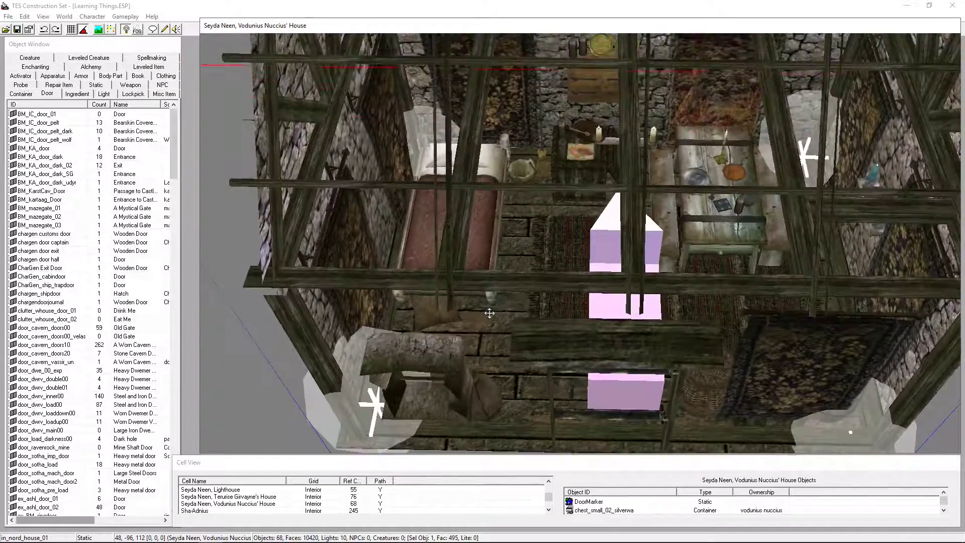
pyautogui.moveTo(490, 313); pyautogui.dragTo(464, 340, button='middle')
pyautogui.scroll(3, 462, 342)
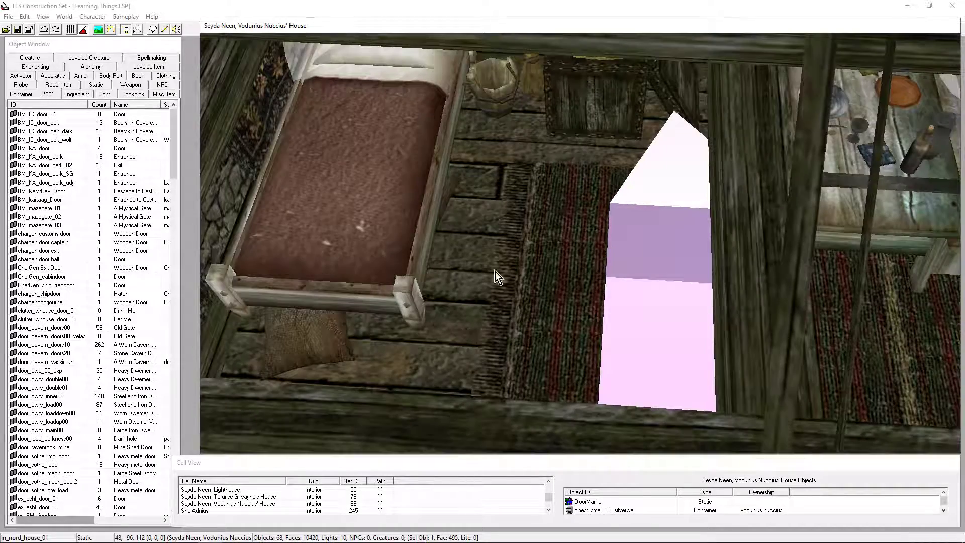
pyautogui.scroll(3, 496, 272)
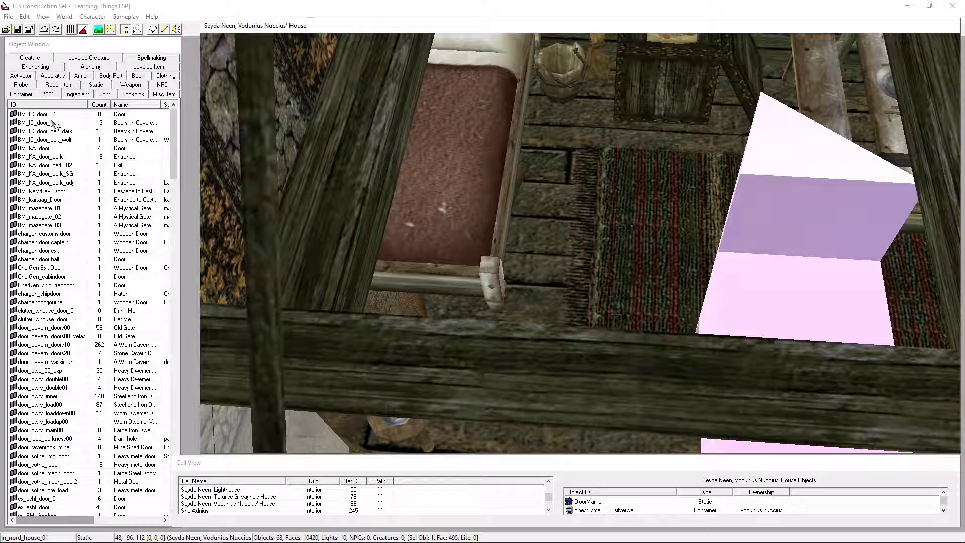
# - Browse the available door objects and widen the object list to show the script and model columns
pyautogui.click(46, 94)
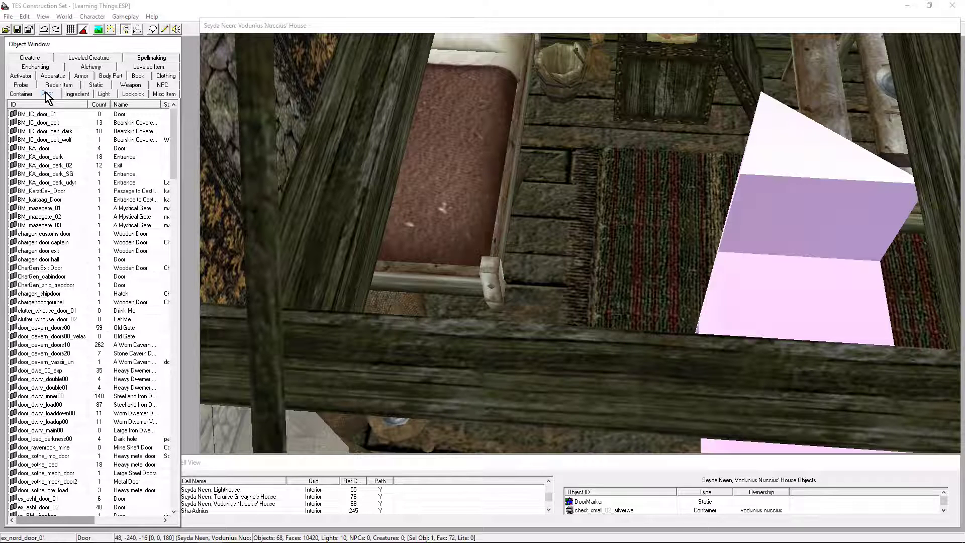
pyautogui.click(43, 259)
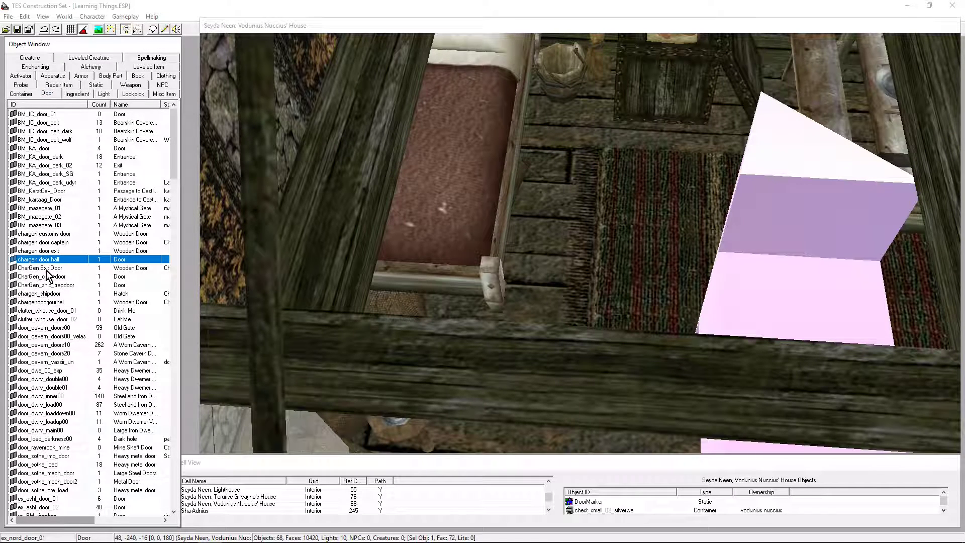
pyautogui.scroll(-4, 60, 367)
pyautogui.scroll(-16, 62, 364)
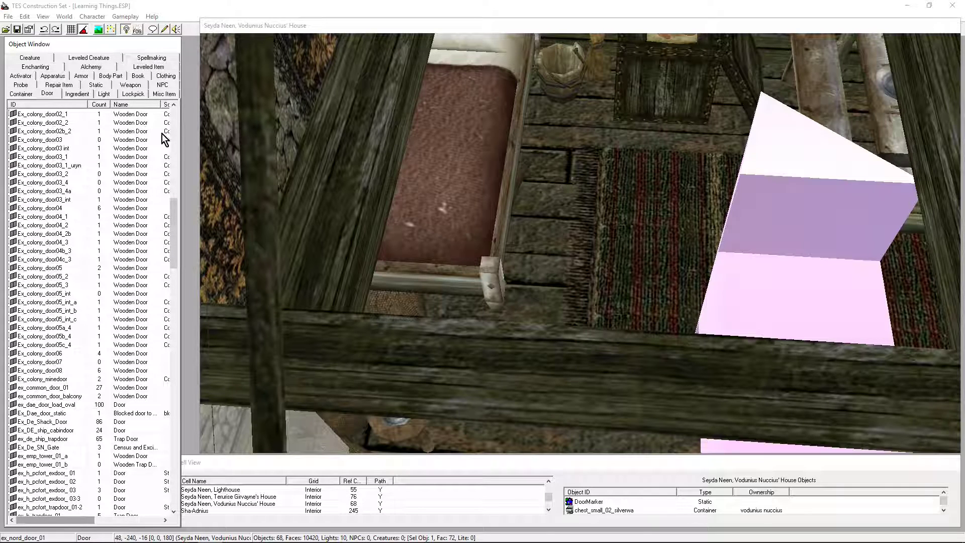
pyautogui.moveTo(182, 136); pyautogui.dragTo(440, 159)
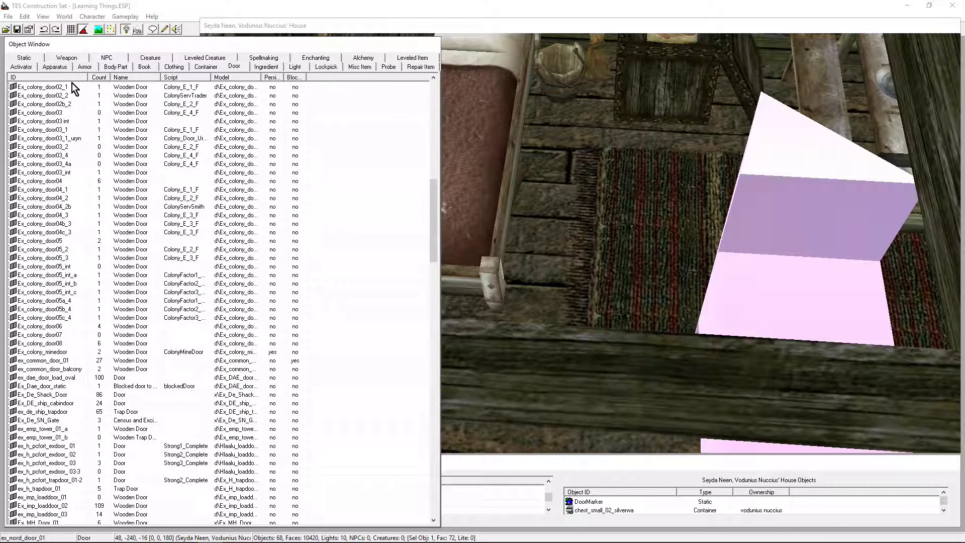
# - Sort the door objects by name, find the trap doors, and place in_com_traptop_01 in the house interior
pyautogui.click(29, 77)
pyautogui.click(28, 77)
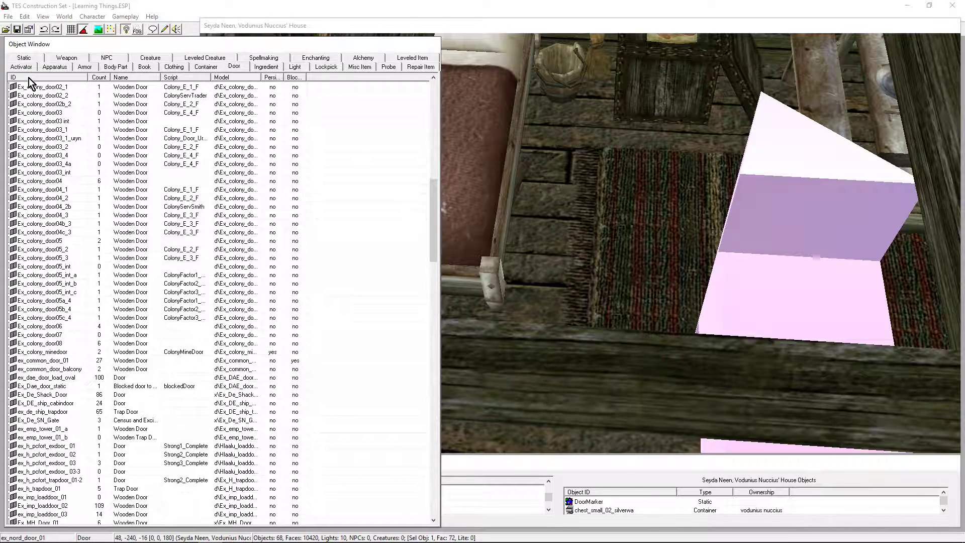
pyautogui.click(135, 80)
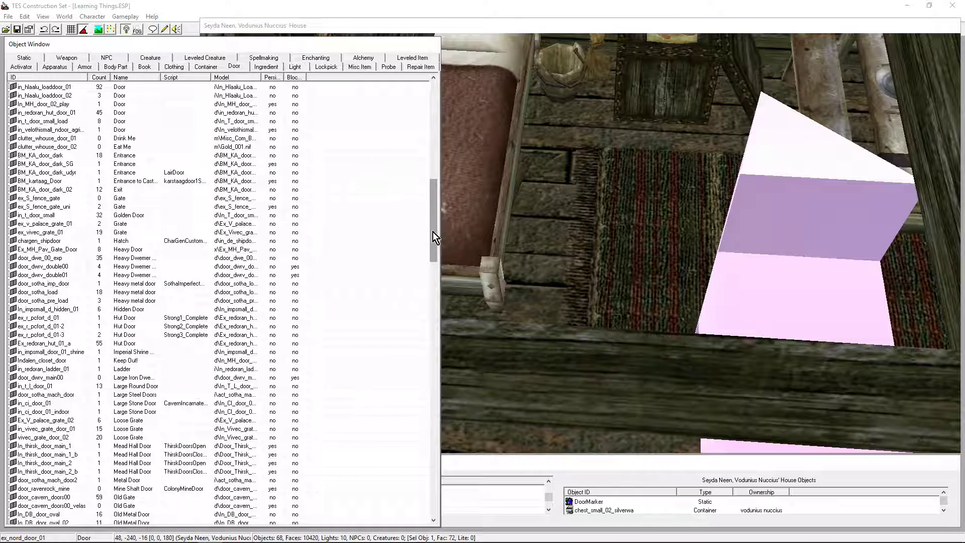
pyautogui.moveTo(433, 230); pyautogui.dragTo(433, 332)
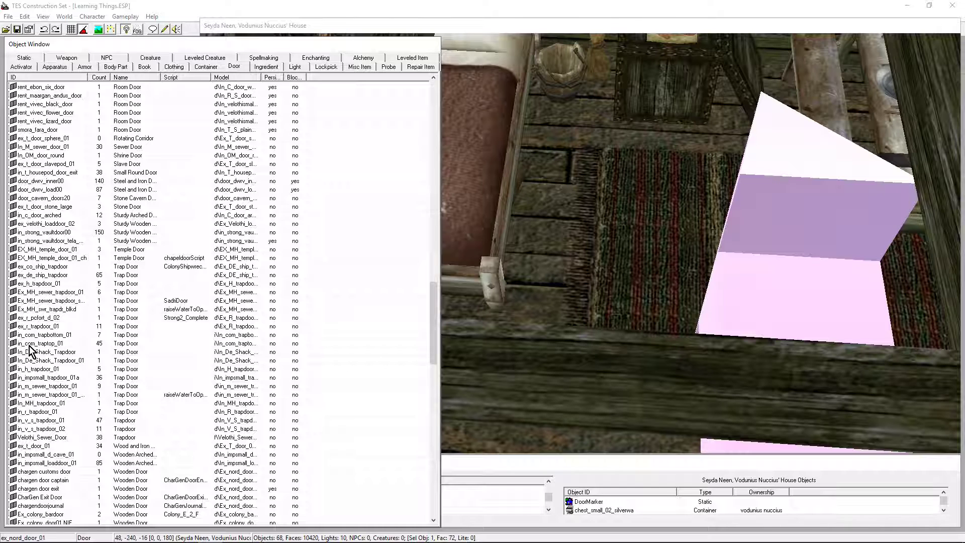
pyautogui.moveTo(29, 345); pyautogui.dragTo(704, 464)
# - Move the new trapdoor from the rug to beneath the bed, at about X -139, Y 19
pyautogui.scroll(-3, 822, 136)
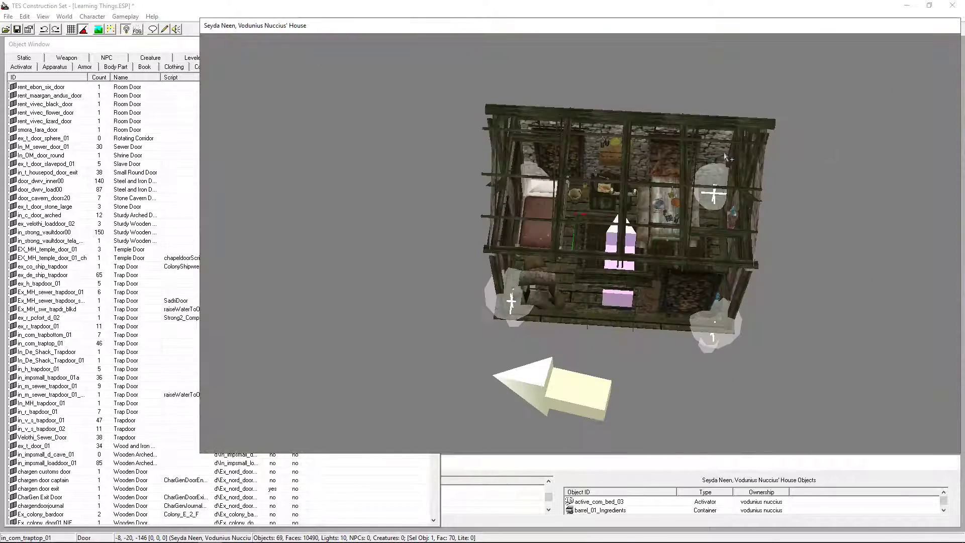
pyautogui.keyDown('shift'); pyautogui.moveTo(730, 157); pyautogui.dragTo(572, 188, button='middle'); pyautogui.keyUp('shift')
pyautogui.scroll(3, 609, 288)
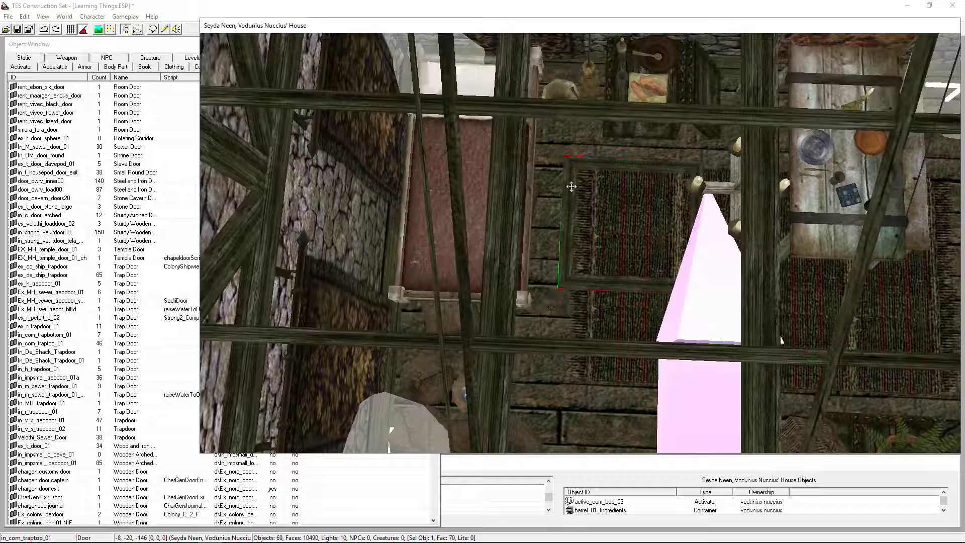
pyautogui.moveTo(568, 195); pyautogui.dragTo(542, 195)
pyautogui.keyDown('shift'); pyautogui.moveTo(542, 194); pyautogui.dragTo(518, 95, button='middle'); pyautogui.keyUp('shift')
pyautogui.scroll(6, 481, 116)
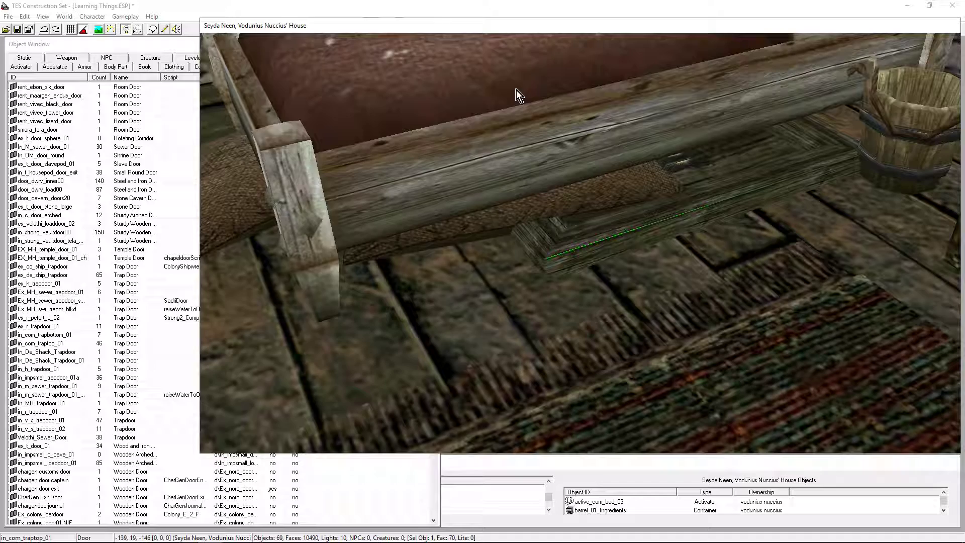
# - Raise the trapdoor to Z -145 and shift it under the bed toward the pillow, to about X -146, Y 64
pyautogui.scroll(-3, 537, 88)
pyautogui.keyDown('shift'); pyautogui.moveTo(586, 232); pyautogui.dragTo(384, 77, button='middle'); pyautogui.keyUp('shift')
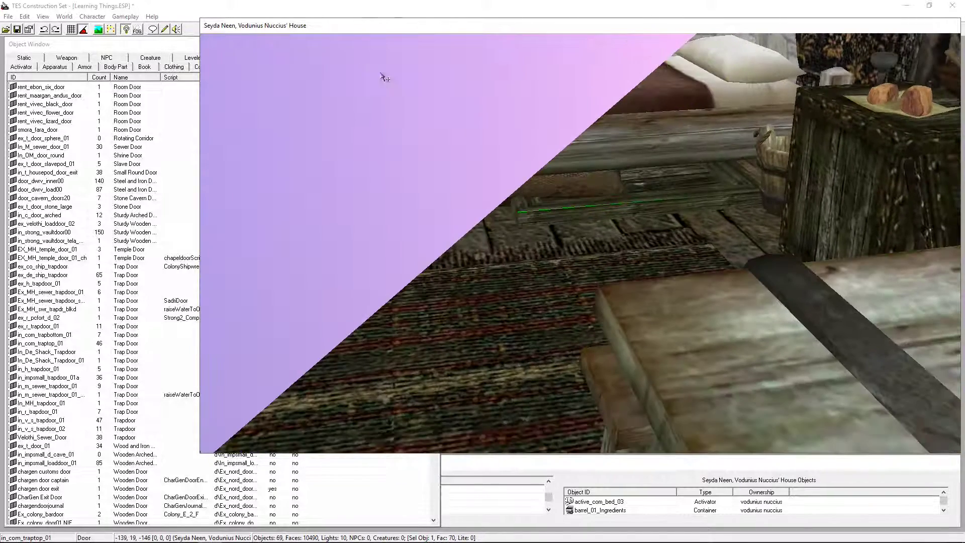
pyautogui.moveTo(689, 186); pyautogui.dragTo(660, 177, button='middle')
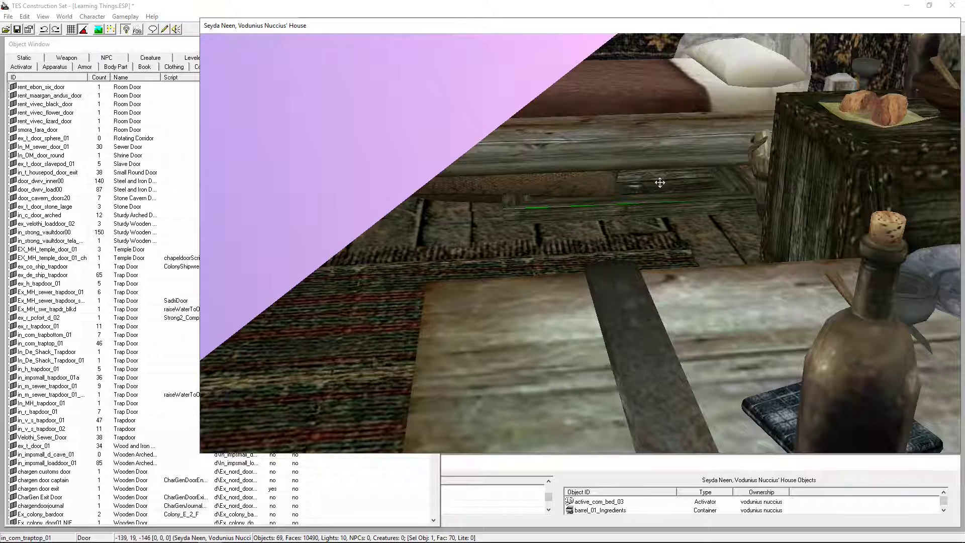
pyautogui.moveTo(660, 183); pyautogui.dragTo(686, 270)
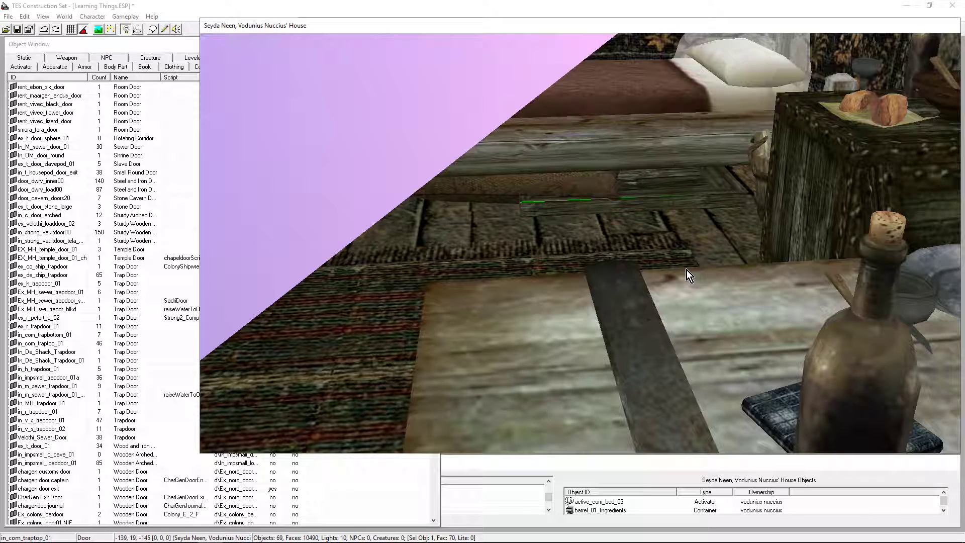
pyautogui.moveTo(641, 200); pyautogui.dragTo(686, 185)
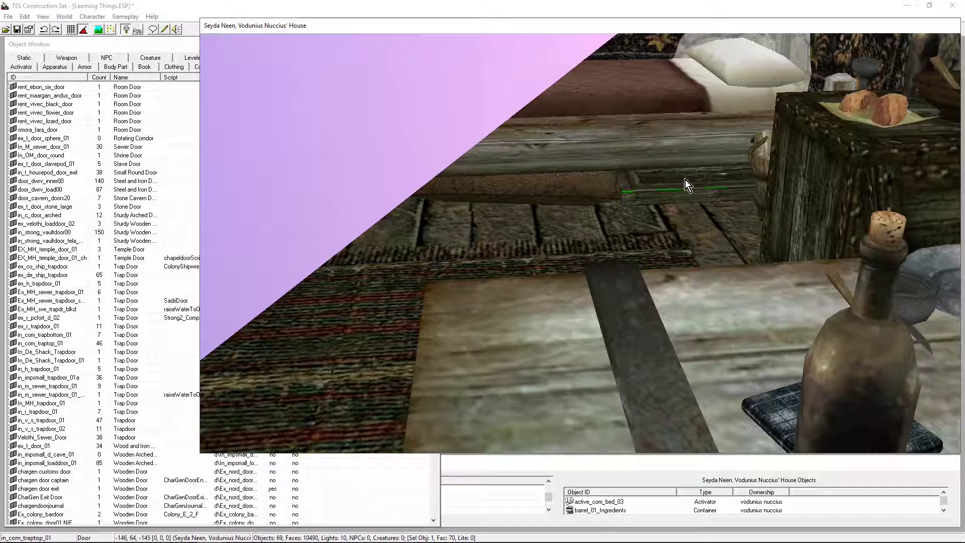
# - Check the trapdoor against the sack under the bed and nudge it to about X -149, Y 58
pyautogui.keyDown('shift'); pyautogui.moveTo(599, 202); pyautogui.dragTo(556, 198, button='middle'); pyautogui.keyUp('shift')
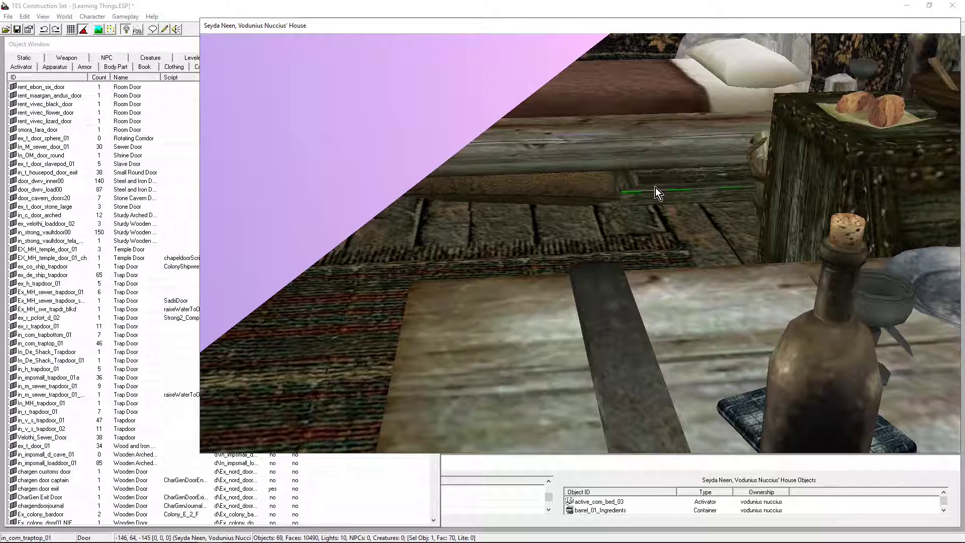
pyautogui.keyDown('shift'); pyautogui.moveTo(696, 168); pyautogui.dragTo(618, 340, button='middle'); pyautogui.keyUp('shift')
pyautogui.keyDown('shift'); pyautogui.moveTo(648, 242); pyautogui.dragTo(668, 346, button='middle'); pyautogui.keyUp('shift')
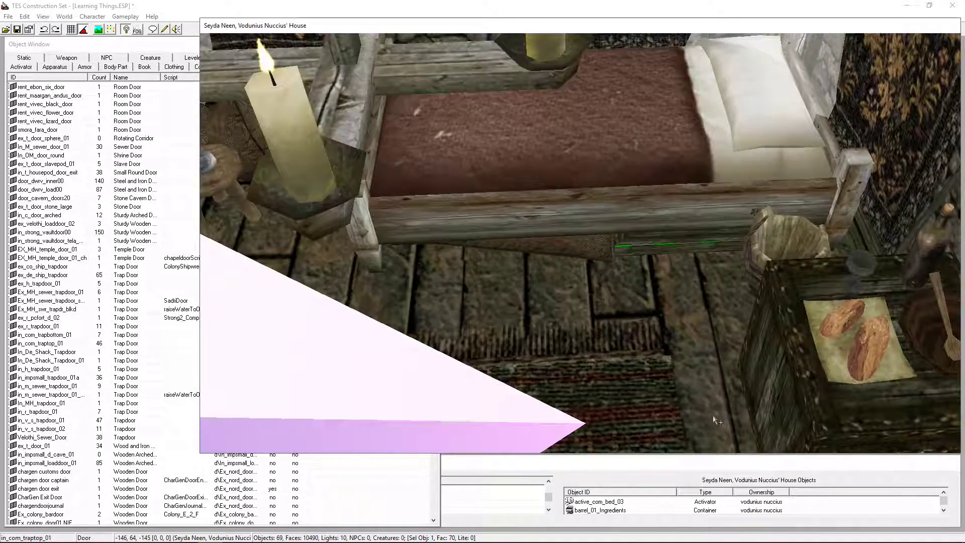
pyautogui.moveTo(714, 269)
pyautogui.keyDown('shift'); pyautogui.mouseDown(button='middle')
pyautogui.moveTo(752, 377)
pyautogui.moveTo(828, 259)
pyautogui.moveTo(657, 308)
pyautogui.moveTo(549, 318)
pyautogui.moveTo(480, 297)
pyautogui.moveTo(546, 237)
pyautogui.mouseUp(button='middle'); pyautogui.keyUp('shift')
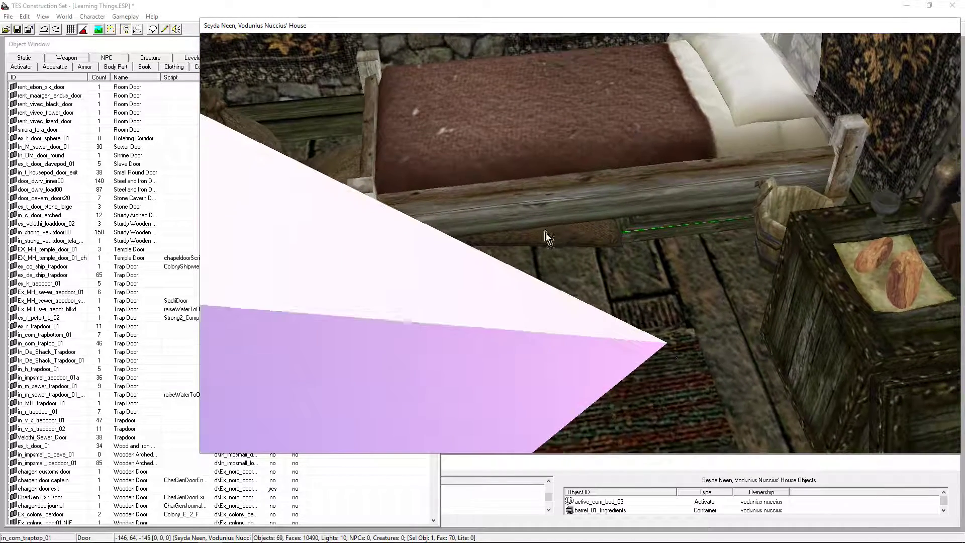
pyautogui.click(584, 228)
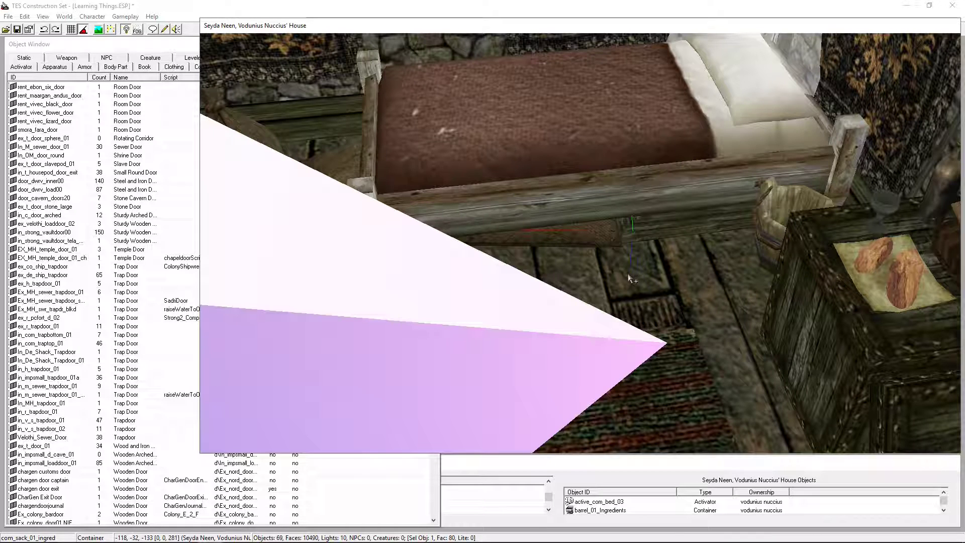
pyautogui.scroll(2, 684, 276)
pyautogui.keyDown('shift'); pyautogui.moveTo(684, 276); pyautogui.dragTo(679, 119, button='middle'); pyautogui.keyUp('shift')
pyautogui.keyDown('shift'); pyautogui.moveTo(732, 221); pyautogui.dragTo(605, 207, button='middle'); pyautogui.keyUp('shift')
pyautogui.scroll(-4, 555, 127)
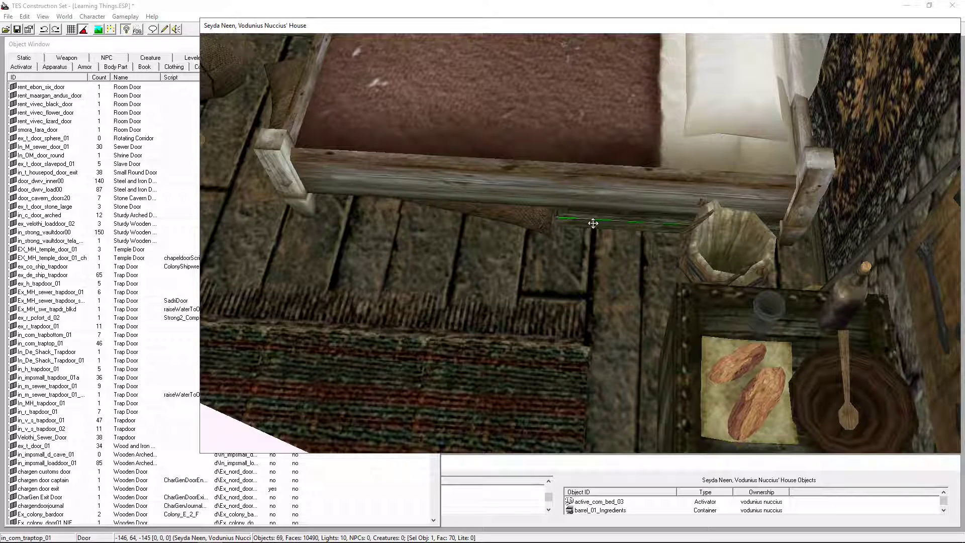
pyautogui.moveTo(593, 224); pyautogui.dragTo(606, 239)
pyautogui.press('shift')
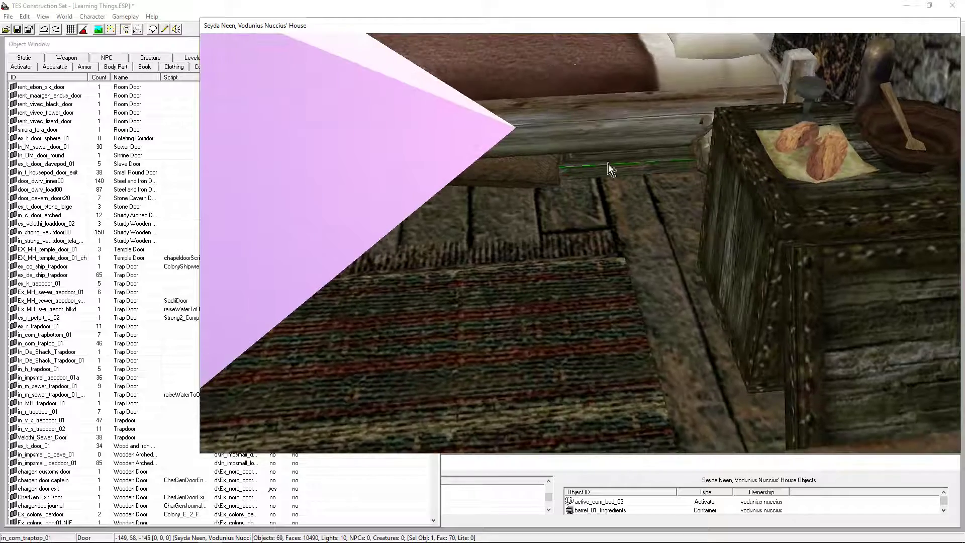
pyautogui.press('shift')
pyautogui.scroll(3, 582, 155)
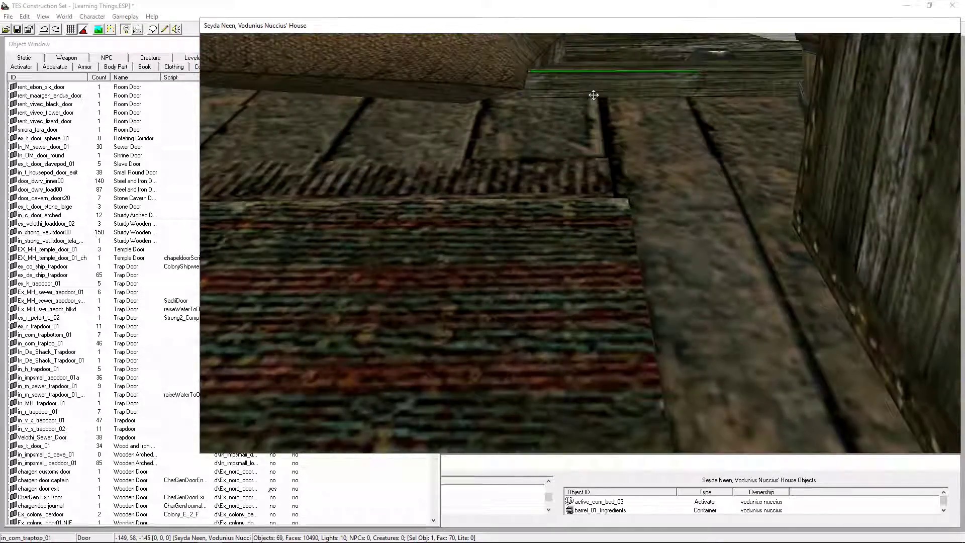
# - Enable teleport on the trapdoor under the bed with load cell Secret Storage - Interior, and show its destination marker
pyautogui.press('shift')
pyautogui.moveTo(688, 165); pyautogui.dragTo(647, 258, button='middle')
pyautogui.press('shift')
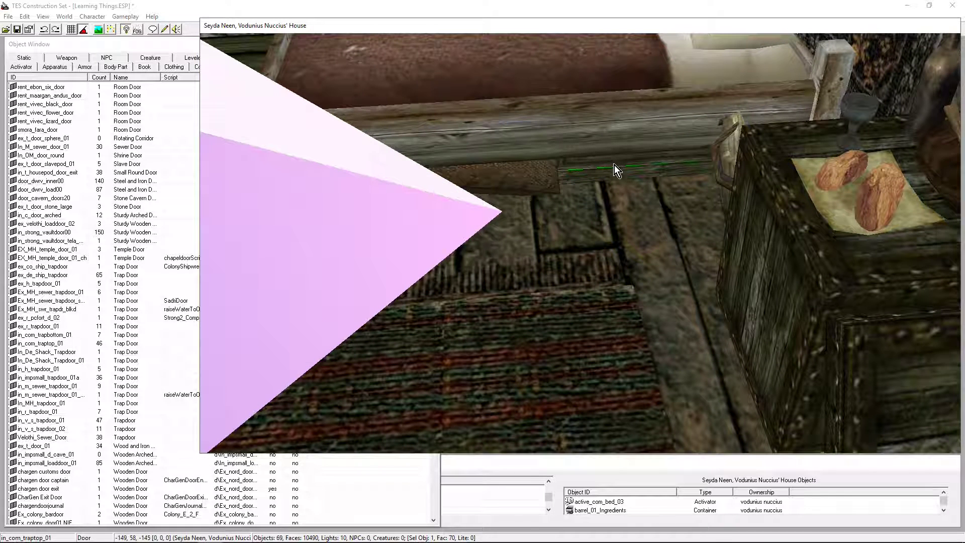
pyautogui.doubleClick(614, 165)
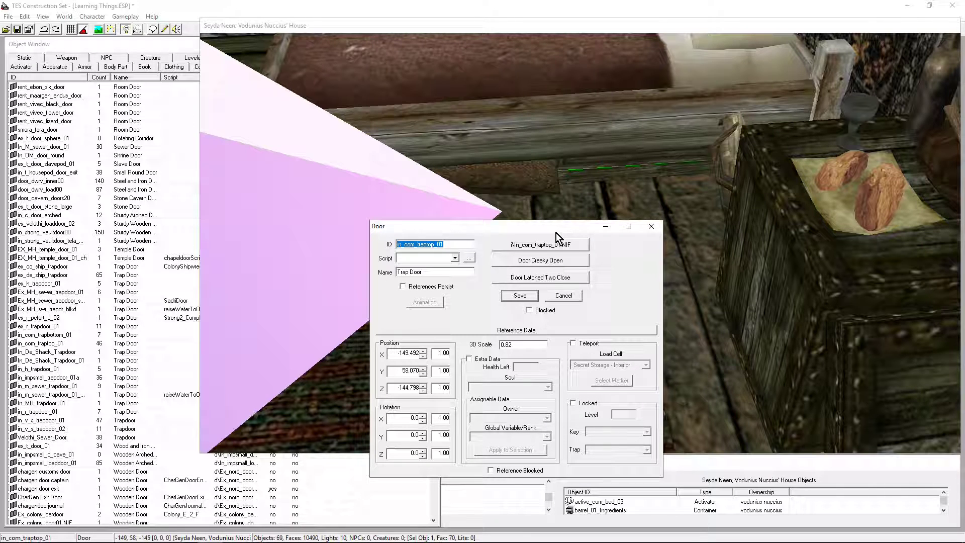
pyautogui.moveTo(555, 233); pyautogui.dragTo(549, 134)
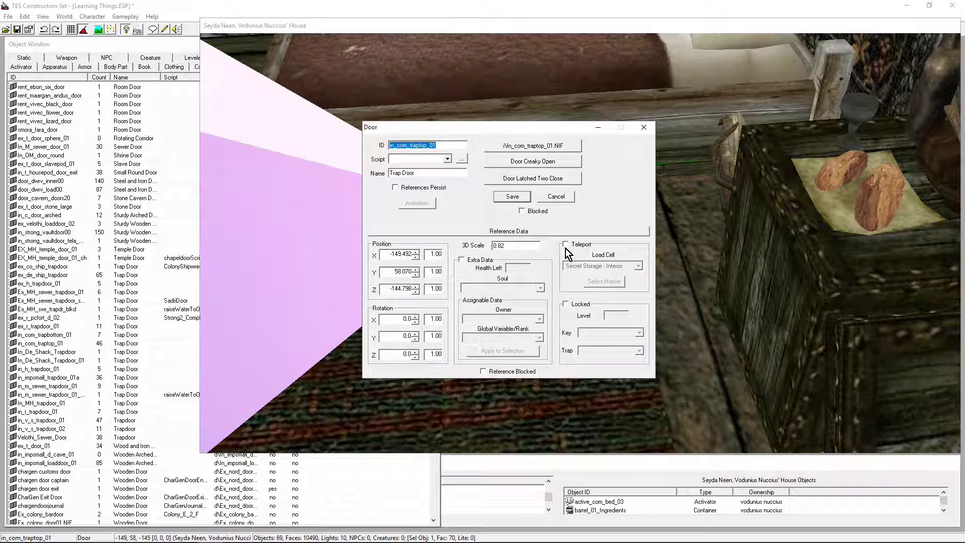
pyautogui.click(565, 245)
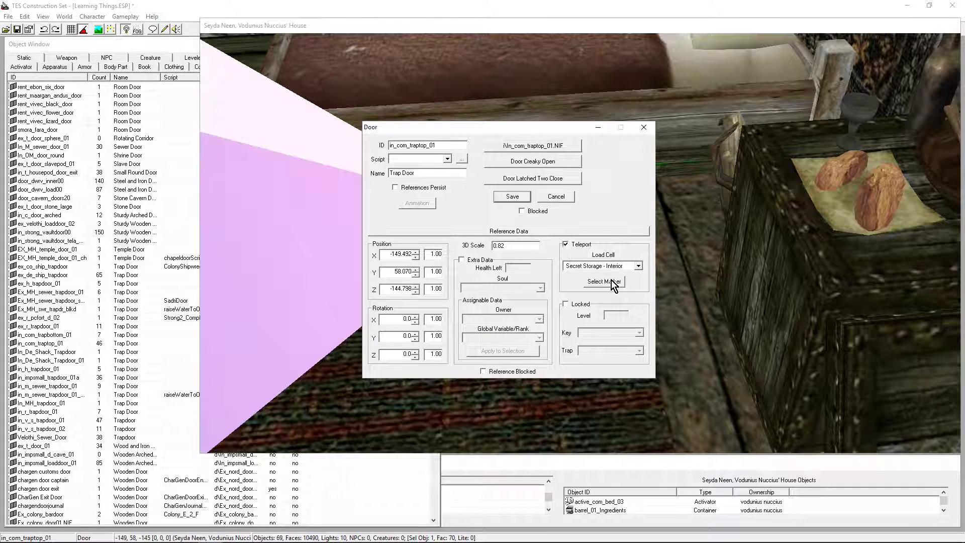
pyautogui.click(587, 267)
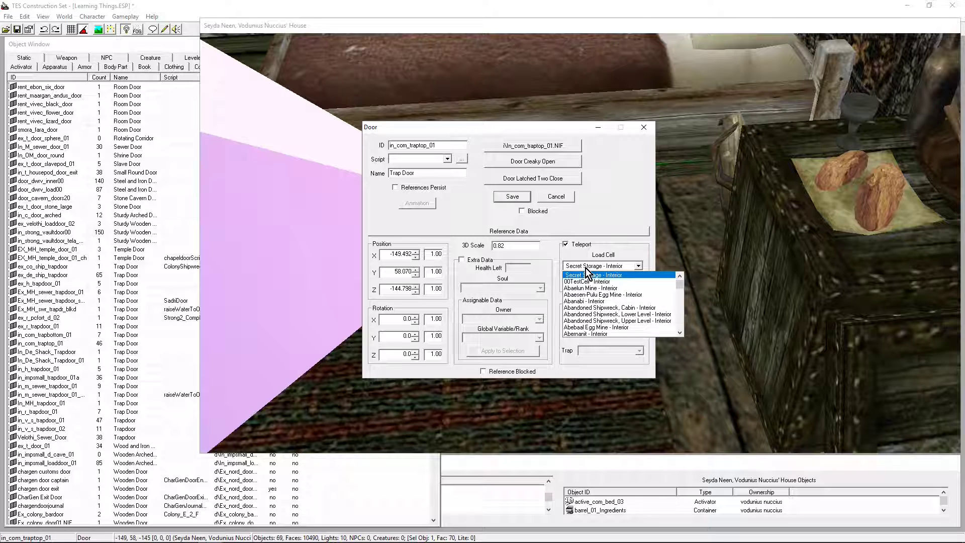
pyautogui.scroll(4, 571, 324)
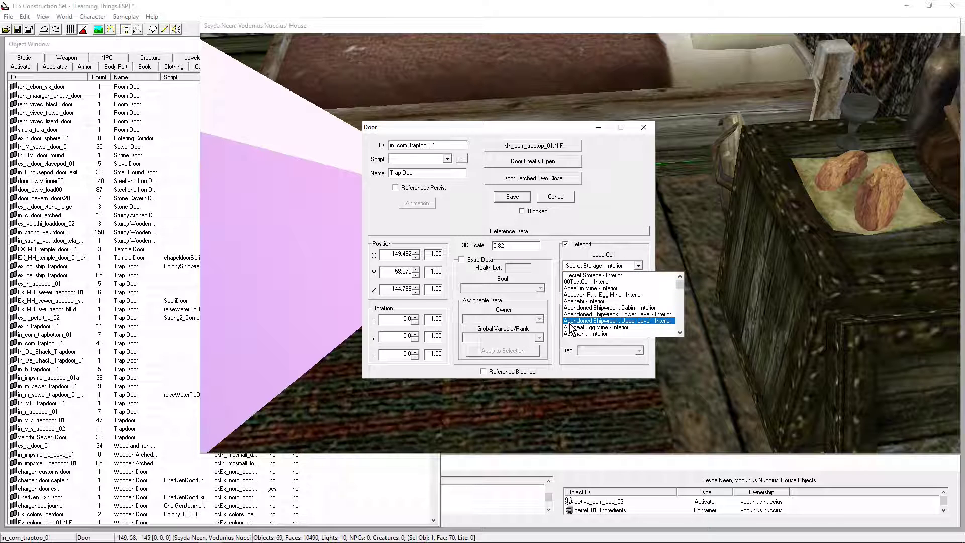
pyautogui.click(578, 276)
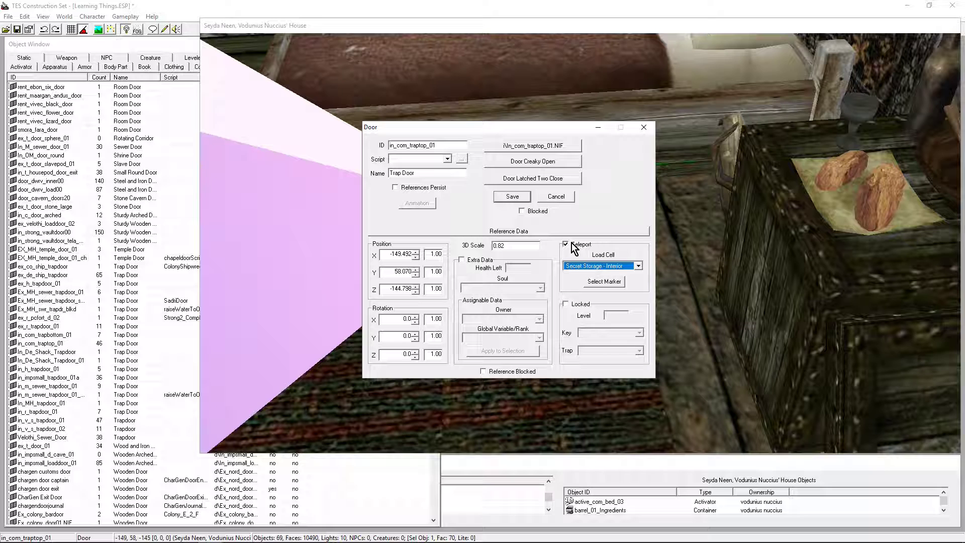
pyautogui.click(601, 282)
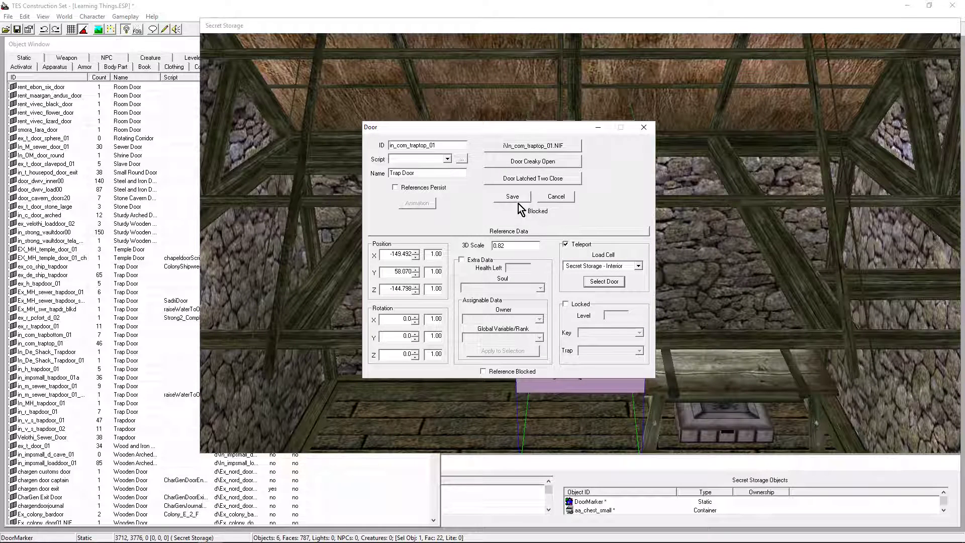
pyautogui.click(555, 196)
# - Rotate the Secret Storage door marker 135 degrees about Z and drop it to the floor at Z -174
pyautogui.click(604, 291)
pyautogui.scroll(-5, 604, 292)
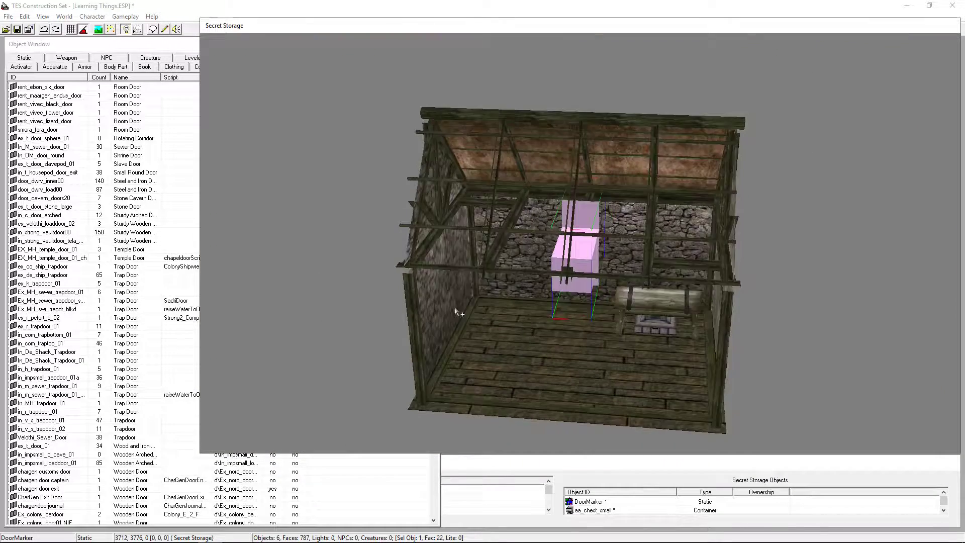
pyautogui.keyDown('shift'); pyautogui.moveTo(455, 312); pyautogui.dragTo(843, 389, button='middle'); pyautogui.keyUp('shift')
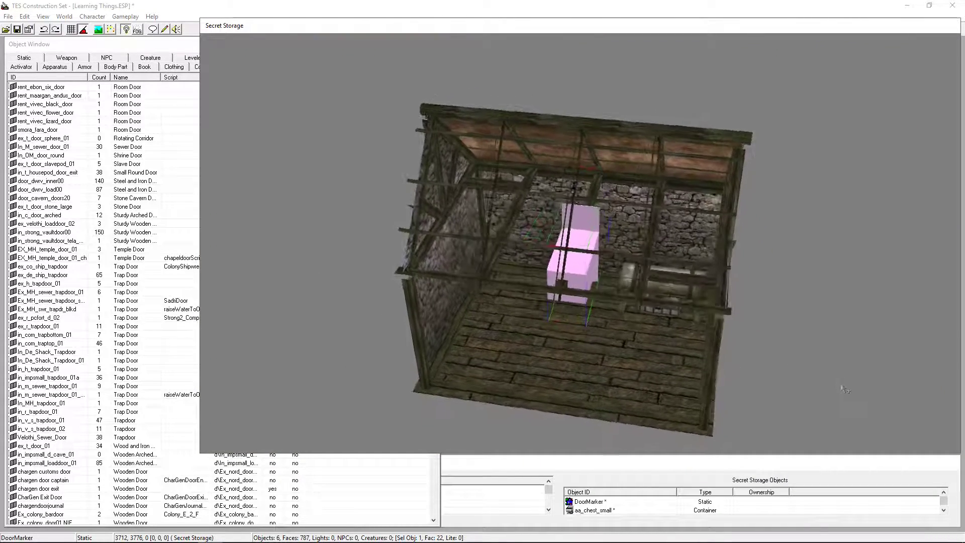
pyautogui.moveTo(574, 264); pyautogui.dragTo(513, 265, button='right')
pyautogui.press('f')
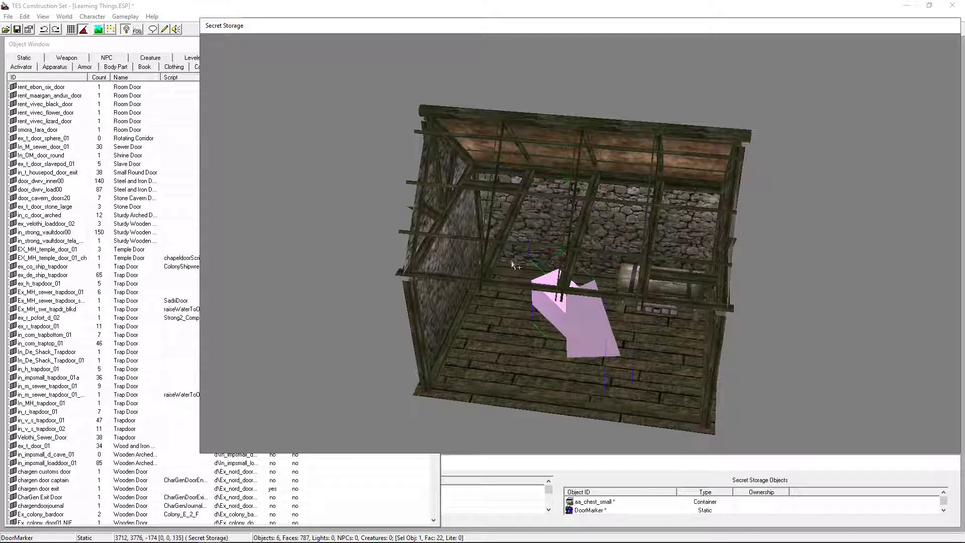
# - Move the door marker into the far corner of Secret Storage, at about X 3561, Y 3882
pyautogui.moveTo(467, 235); pyautogui.dragTo(374, 139)
pyautogui.press('c')
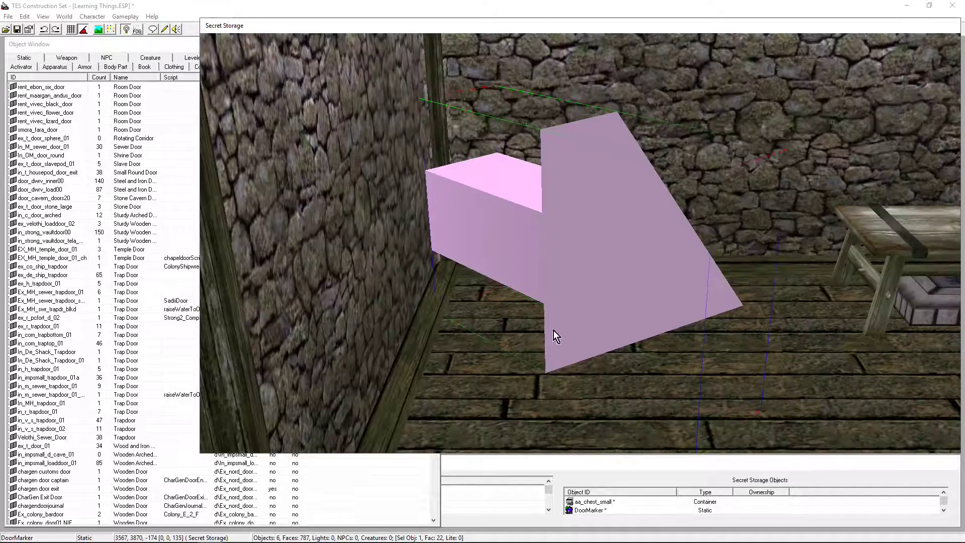
pyautogui.keyDown('shift'); pyautogui.moveTo(554, 330); pyautogui.dragTo(638, 281, button='middle'); pyautogui.keyUp('shift')
pyautogui.moveTo(638, 280); pyautogui.dragTo(645, 221)
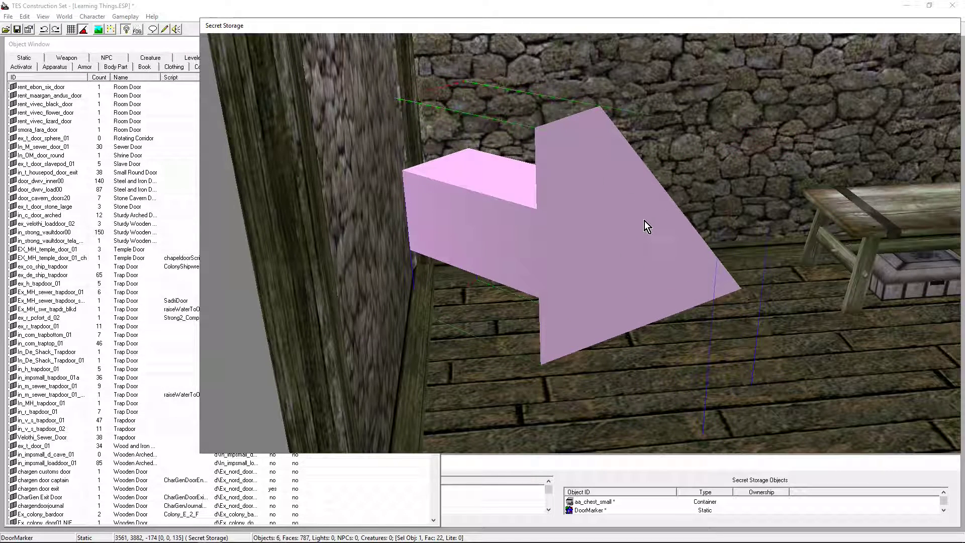
# - Deselect the door marker and place the trapdoor in_com_trapbottom_01 beside it in the Secret Storage corner
pyautogui.scroll(-3, 564, 211)
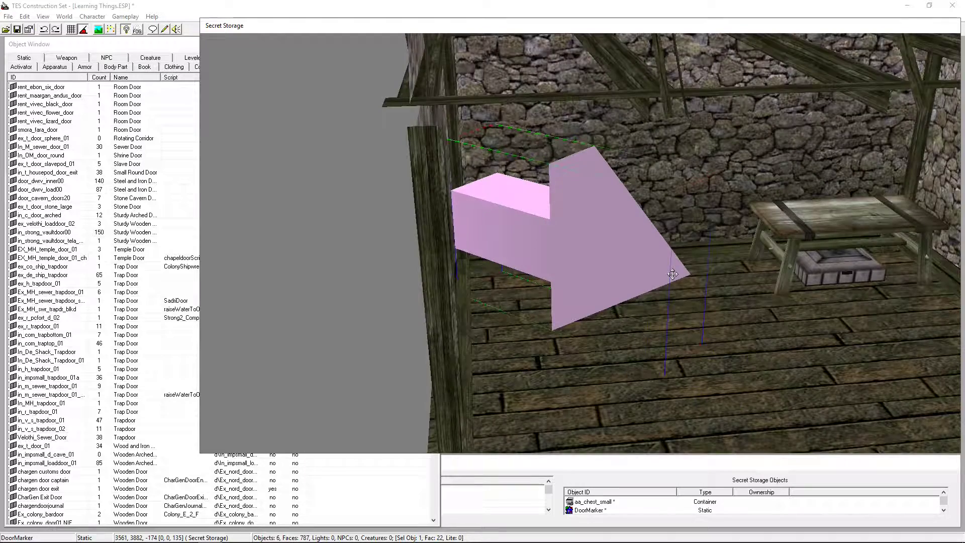
pyautogui.scroll(-10, 673, 274)
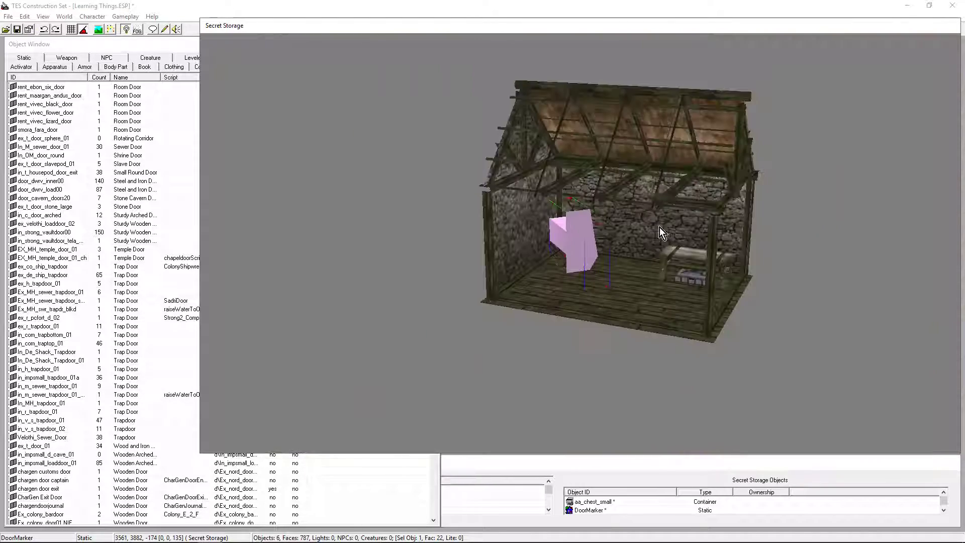
pyautogui.keyDown('shift'); pyautogui.moveTo(646, 273); pyautogui.dragTo(664, 214, button='middle'); pyautogui.keyUp('shift')
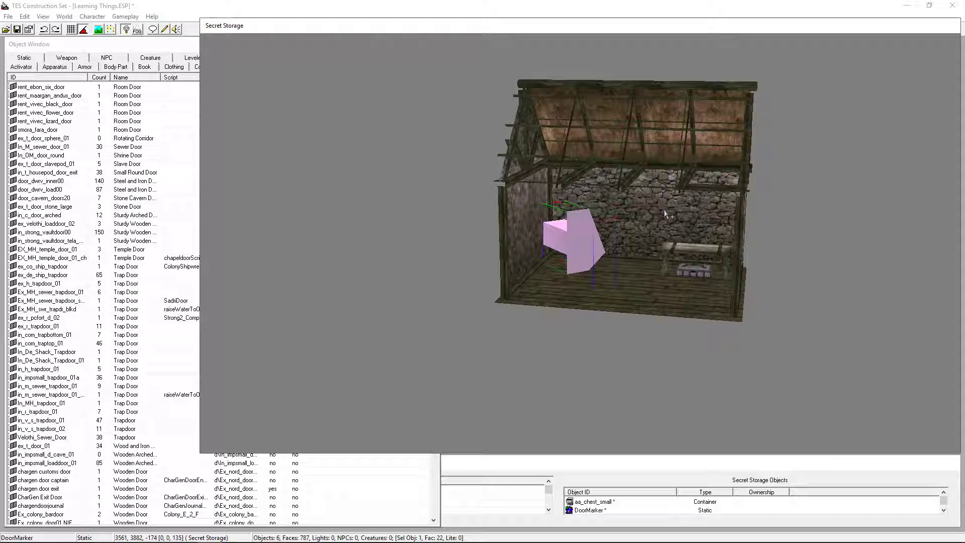
pyautogui.scroll(8, 664, 210)
pyautogui.moveTo(673, 178); pyautogui.dragTo(675, 191, button='middle')
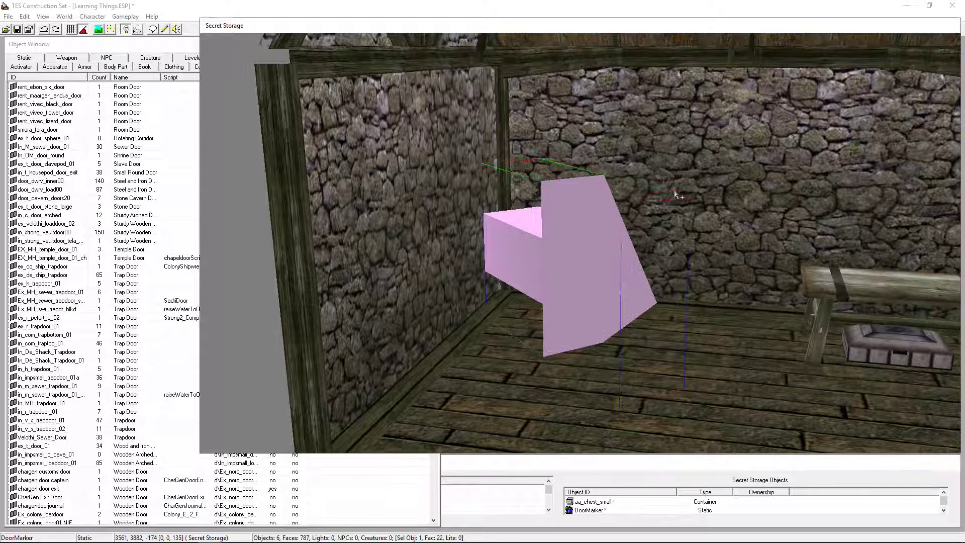
pyautogui.press('d')
pyautogui.click(167, 41)
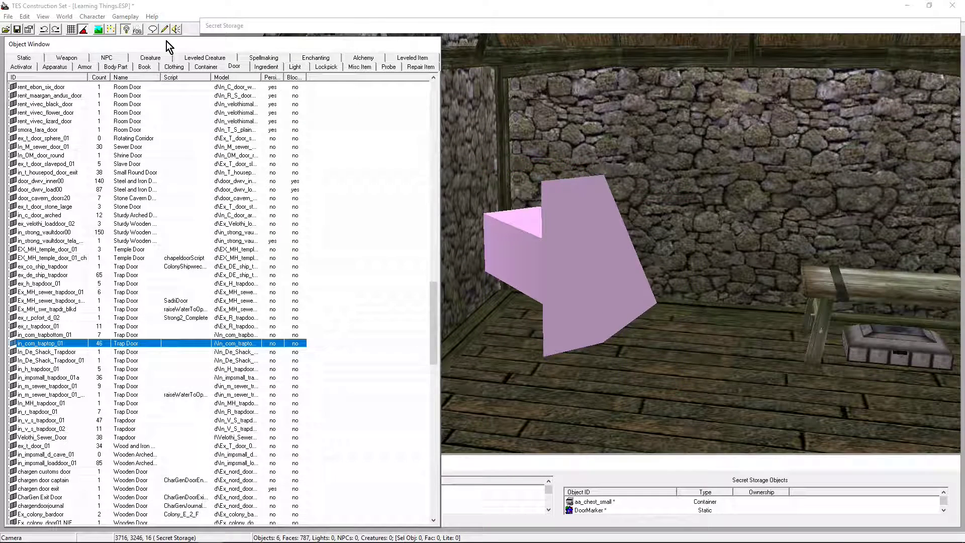
pyautogui.moveTo(50, 334); pyautogui.dragTo(707, 213)
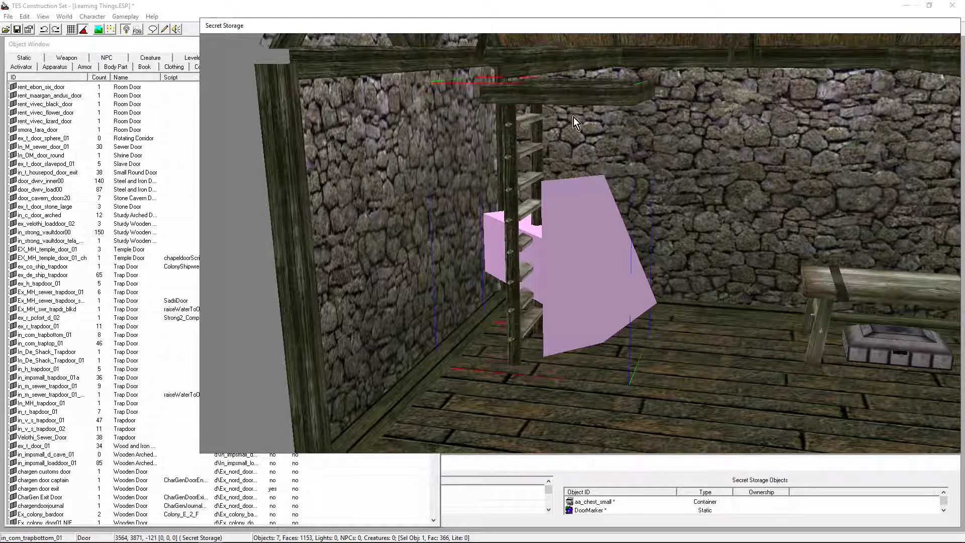
# - Move the ladder trapdoor back into the room's corner and raise it, to about X 3518, Y 3930, Z -93
pyautogui.moveTo(574, 116); pyautogui.dragTo(376, 76)
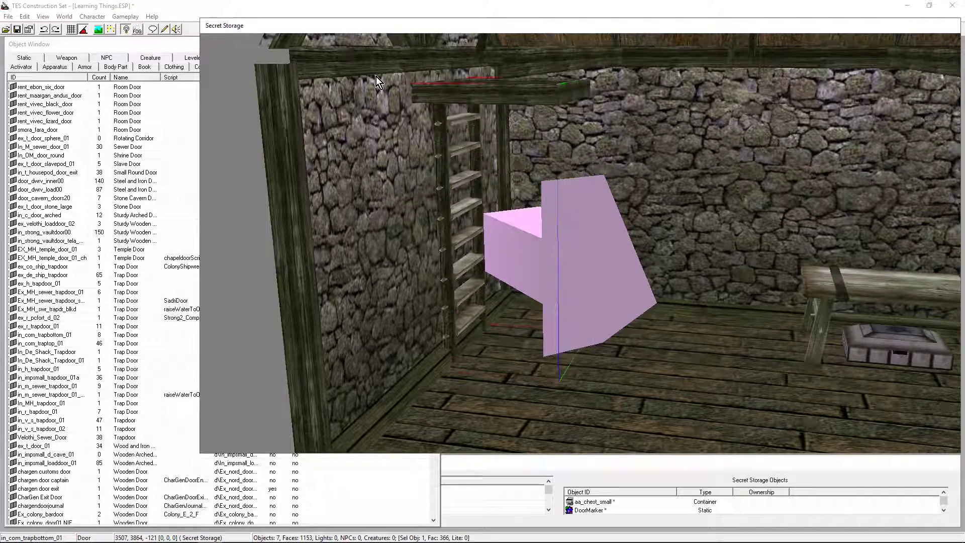
pyautogui.press('shift')
pyautogui.keyDown('shift'); pyautogui.moveTo(610, 43); pyautogui.dragTo(486, 79, button='middle'); pyautogui.keyUp('shift')
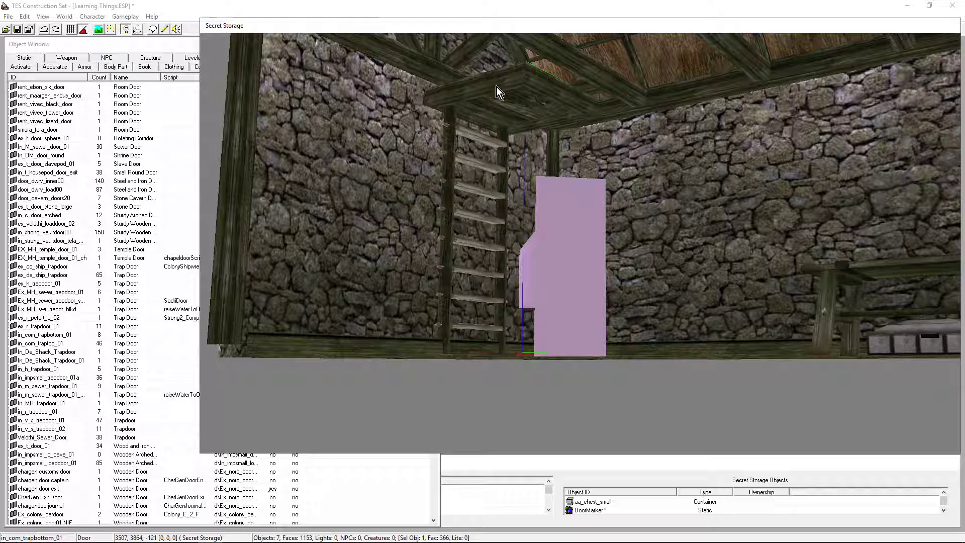
pyautogui.moveTo(497, 86); pyautogui.dragTo(563, 13)
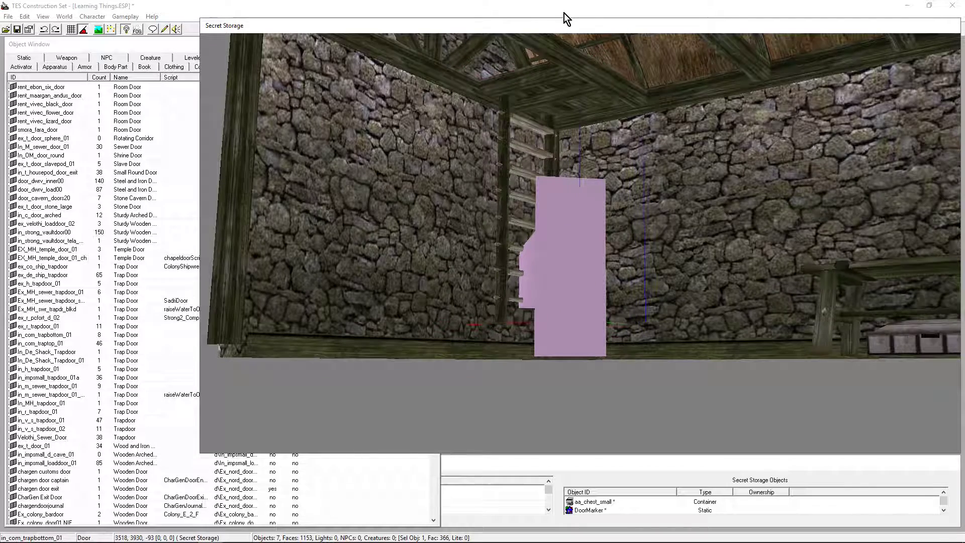
# - Lower the ladder trapdoor slightly below the ceiling beams, to about Z -105
pyautogui.scroll(3, 618, 213)
pyautogui.keyDown('shift'); pyautogui.moveTo(618, 213); pyautogui.dragTo(495, 78, button='middle'); pyautogui.keyUp('shift')
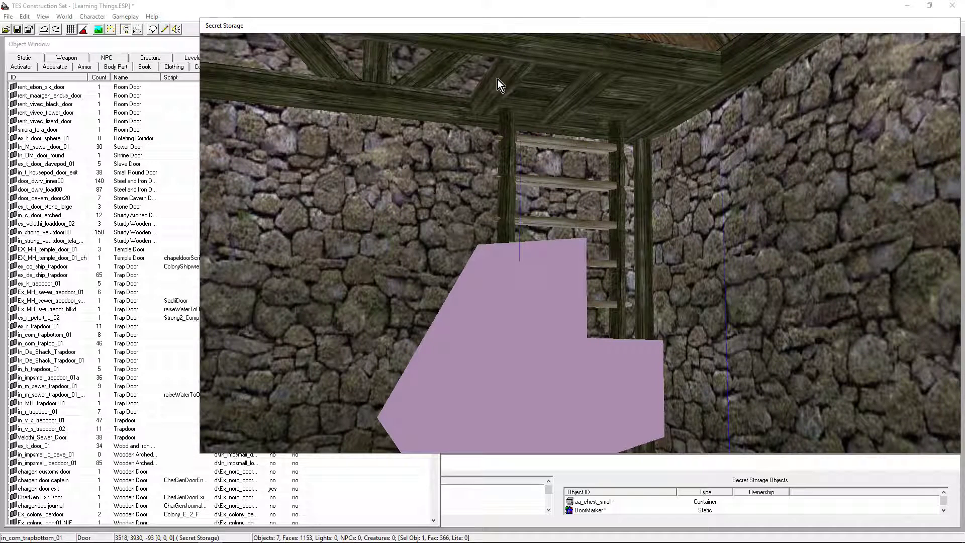
pyautogui.moveTo(497, 80); pyautogui.dragTo(501, 86)
pyautogui.keyDown('shift'); pyautogui.moveTo(686, 133); pyautogui.dragTo(574, 103, button='middle'); pyautogui.keyUp('shift')
# - Open the properties of the ladder trapdoor in_com_trapbottom_01 and enable teleport for it
pyautogui.doubleClick(575, 106)
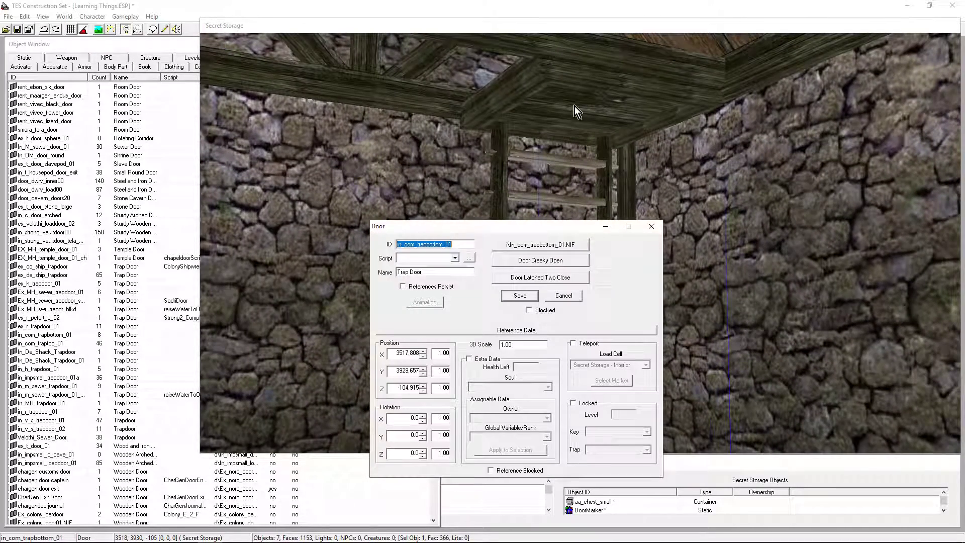
pyautogui.click(574, 344)
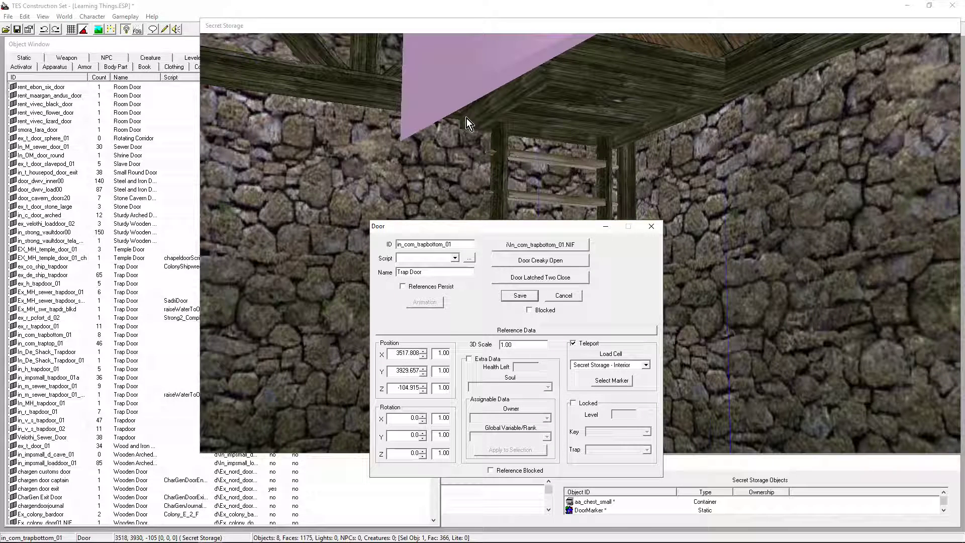
pyautogui.click(573, 344)
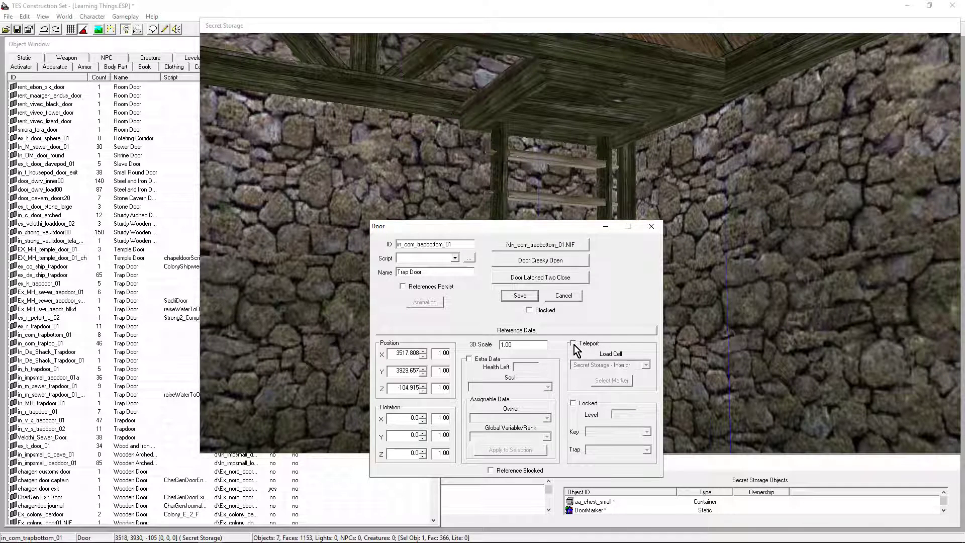
pyautogui.click(573, 343)
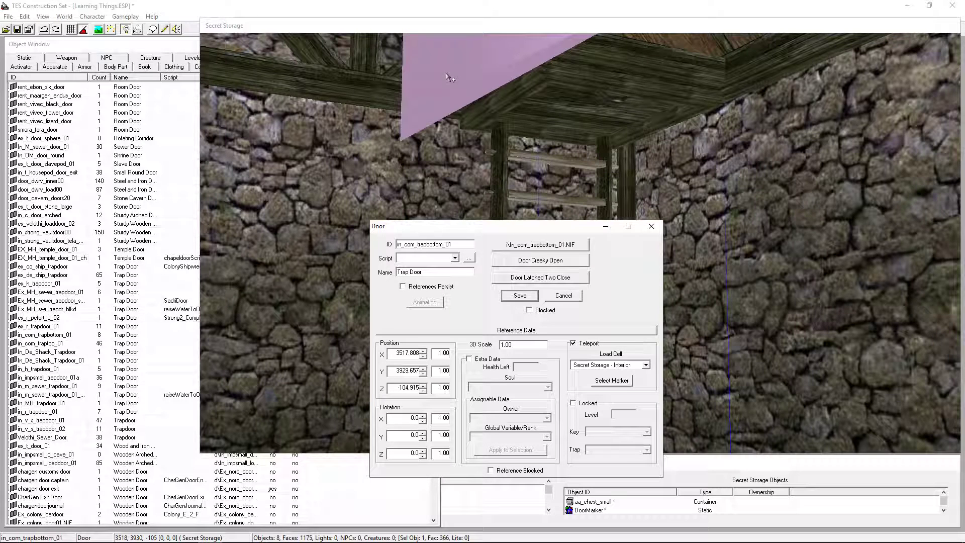
# - Set the ladder trapdoor's load cell to Seyda Neen, Vodunius Nuccius' House - Interior and show its destination marker
pyautogui.click(589, 366)
pyautogui.press('Down')
pyautogui.press('Down')
pyautogui.press('Down')
pyautogui.press('Down')
pyautogui.press('Down')
pyautogui.press('Down')
pyautogui.press('Down')
pyautogui.press('Down')
pyautogui.press('Down')
pyautogui.press('Down')
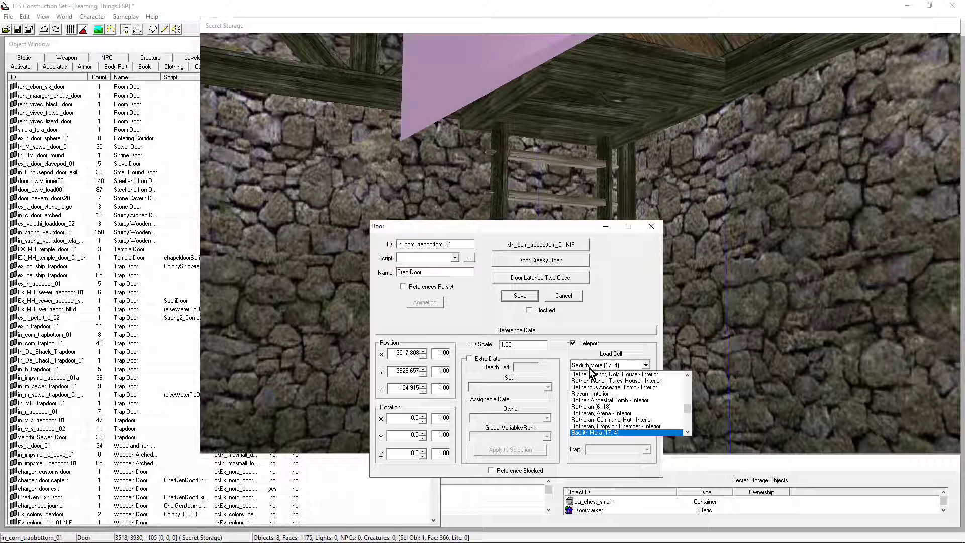
pyautogui.press('Down')
pyautogui.press('Down')
pyautogui.press('Down')
pyautogui.press('Down')
pyautogui.press('Down')
pyautogui.press('Down')
pyautogui.press('Down')
pyautogui.press('Down')
pyautogui.press('Down')
pyautogui.press('Down')
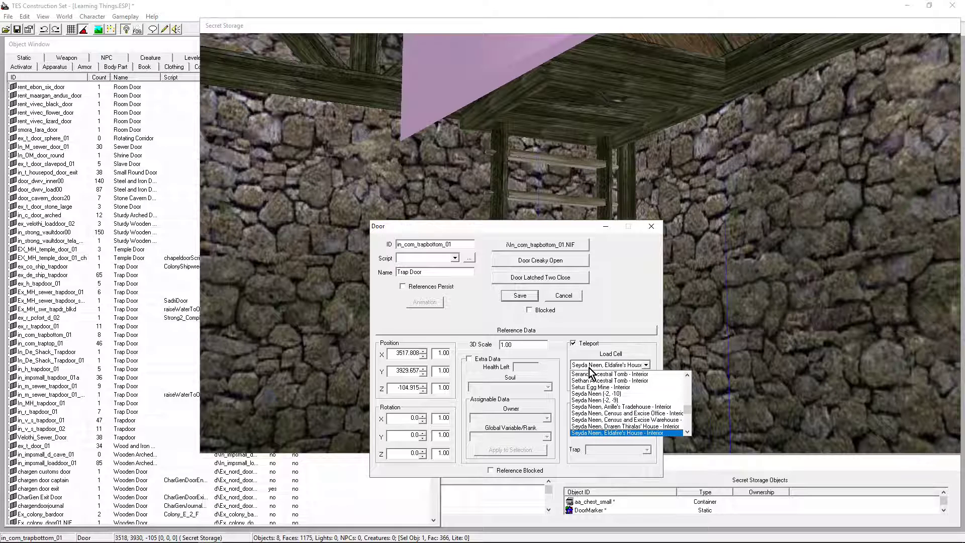
pyautogui.press('Down')
pyautogui.press('Down')
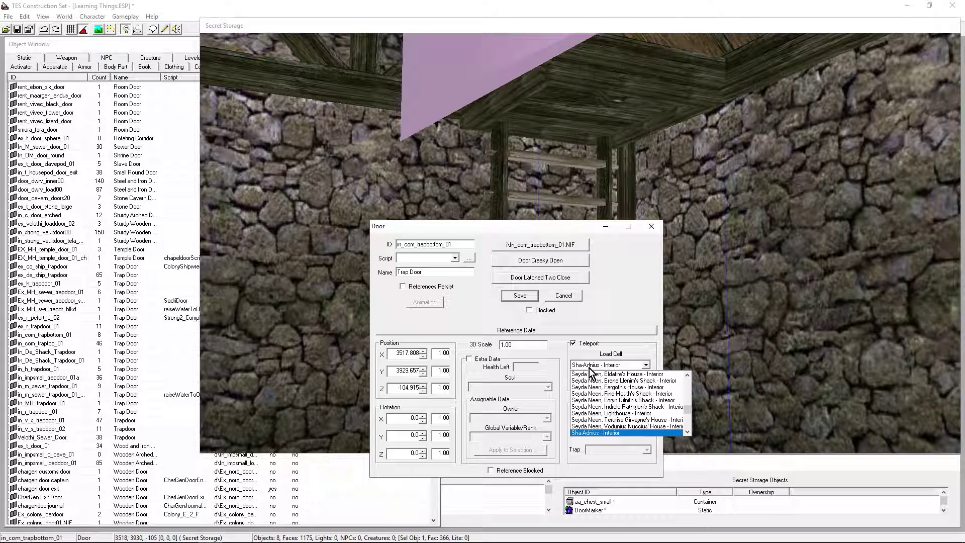
pyautogui.press('Up')
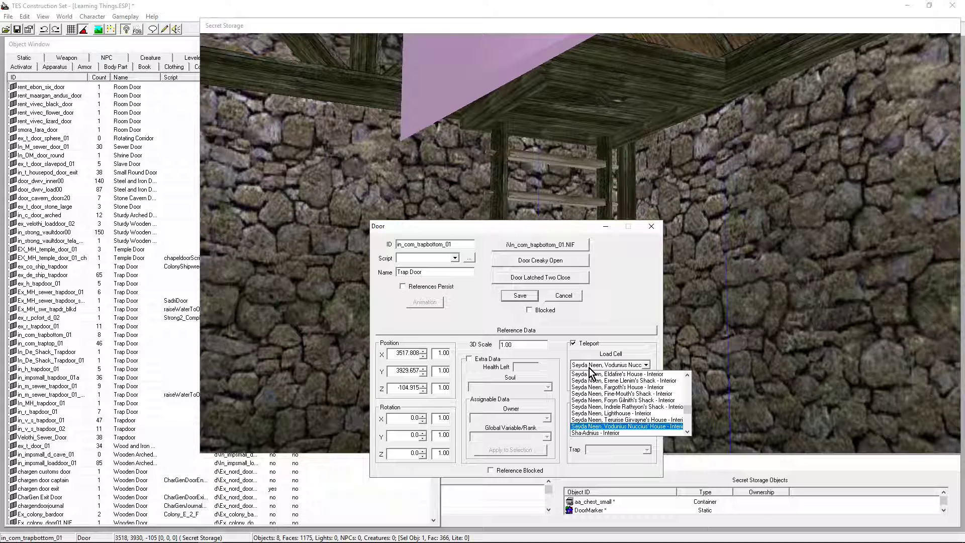
pyautogui.press('Return')
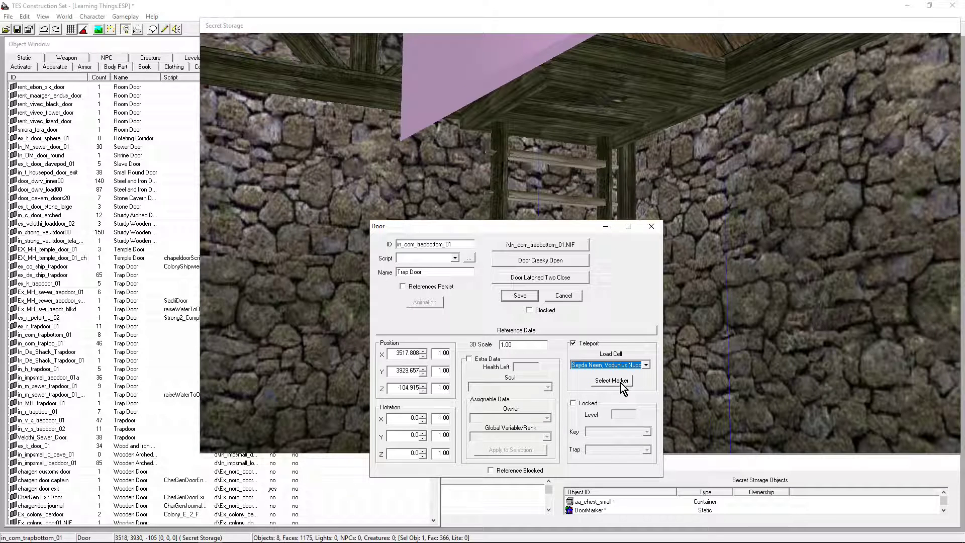
pyautogui.click(610, 384)
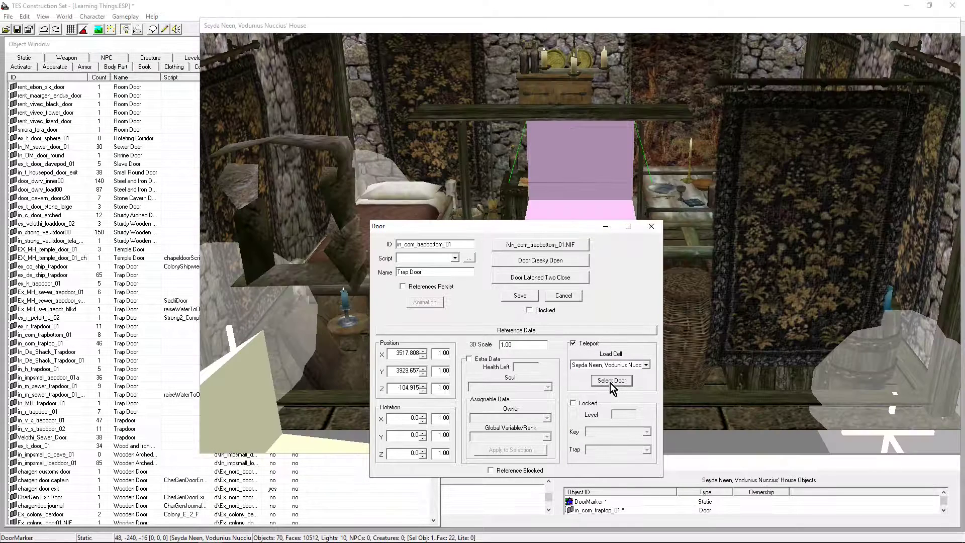
# - Move the door properties aside and rotate the house's new door marker 135 degrees about Z
pyautogui.moveTo(575, 229); pyautogui.dragTo(181, 187)
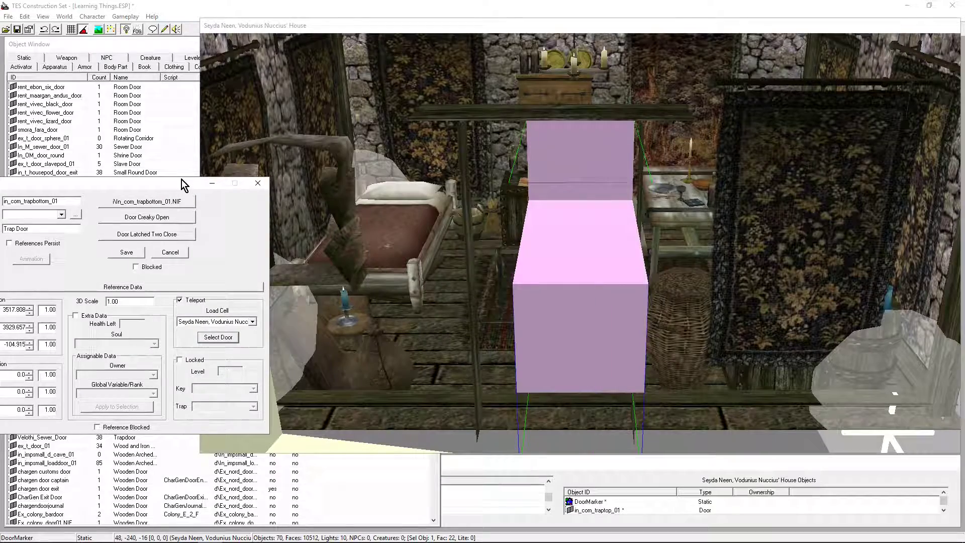
pyautogui.click(409, 29)
pyautogui.moveTo(837, 133)
pyautogui.keyDown('shift'); pyautogui.mouseDown(button='middle')
pyautogui.moveTo(536, 366)
pyautogui.moveTo(552, 258)
pyautogui.moveTo(557, 294)
pyautogui.moveTo(207, 204)
pyautogui.moveTo(244, 282)
pyautogui.moveTo(352, 282)
pyautogui.moveTo(419, 385)
pyautogui.moveTo(423, 271)
pyautogui.mouseUp(button='middle'); pyautogui.keyUp('shift')
pyautogui.scroll(-2, 423, 271)
pyautogui.moveTo(515, 225); pyautogui.dragTo(439, 246, button='right')
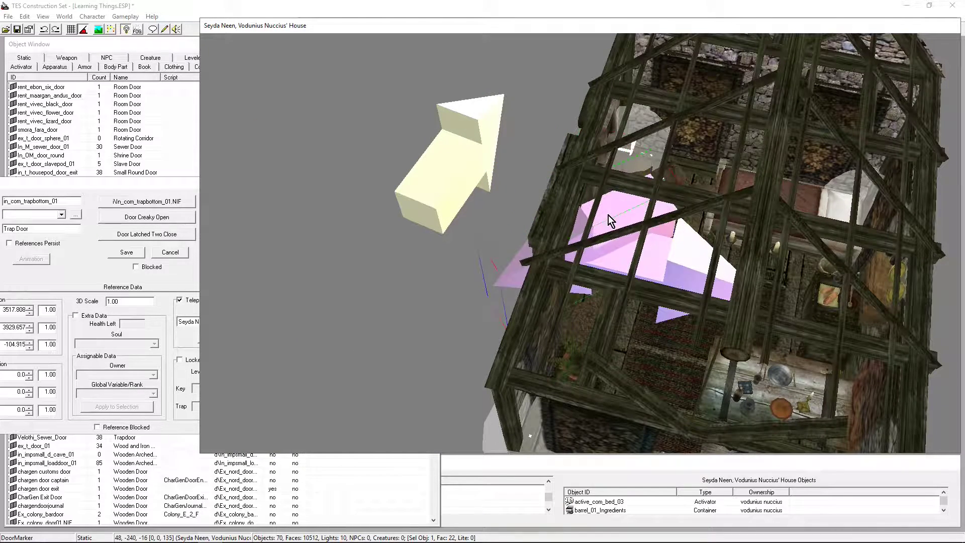
# - Move the house's door marker onto the floor beside the bed, to about X 21, Y -63, Z -59, and close the ladder trapdoor's properties
pyautogui.moveTo(609, 215); pyautogui.dragTo(963, 264)
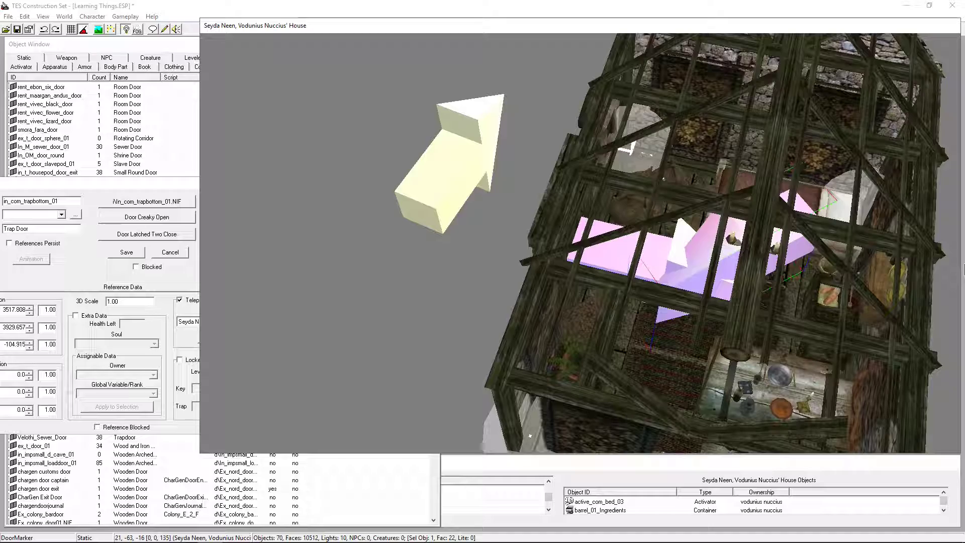
pyautogui.press('f')
pyautogui.press('c')
pyautogui.moveTo(668, 267)
pyautogui.keyDown('shift'); pyautogui.mouseDown(button='middle')
pyautogui.moveTo(851, 257)
pyautogui.moveTo(528, 231)
pyautogui.moveTo(510, 287)
pyautogui.moveTo(730, 429)
pyautogui.moveTo(310, 225)
pyautogui.mouseUp(button='middle'); pyautogui.keyUp('shift')
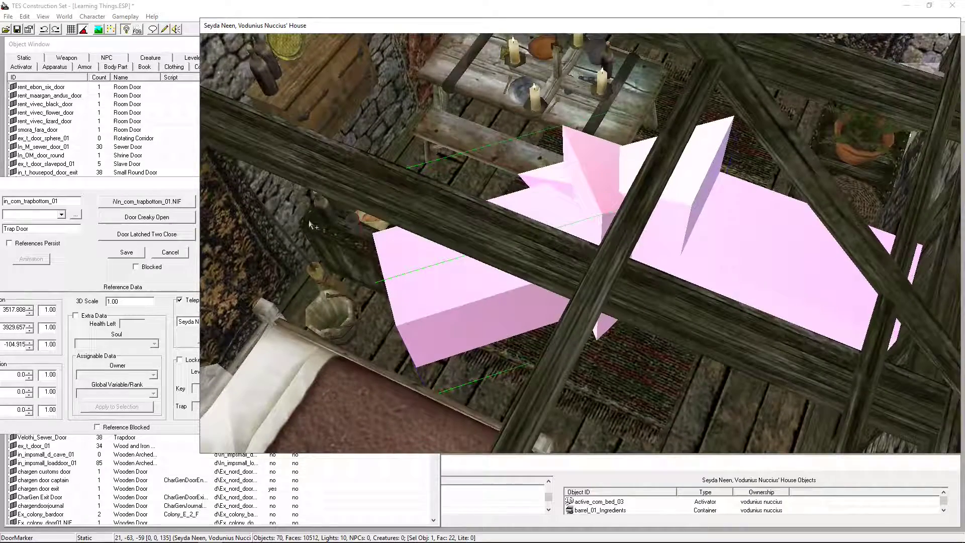
pyautogui.click(86, 274)
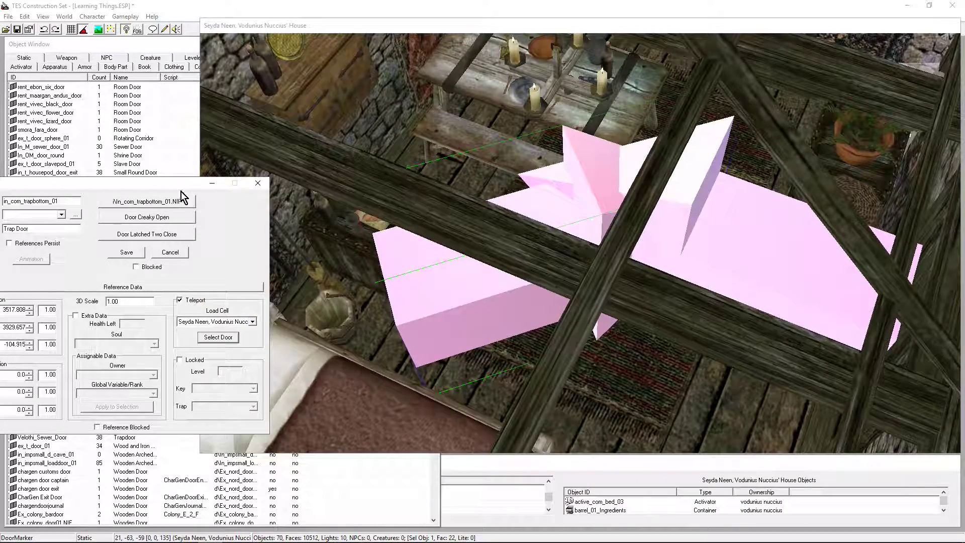
pyautogui.moveTo(183, 183); pyautogui.dragTo(314, 96)
pyautogui.click(299, 167)
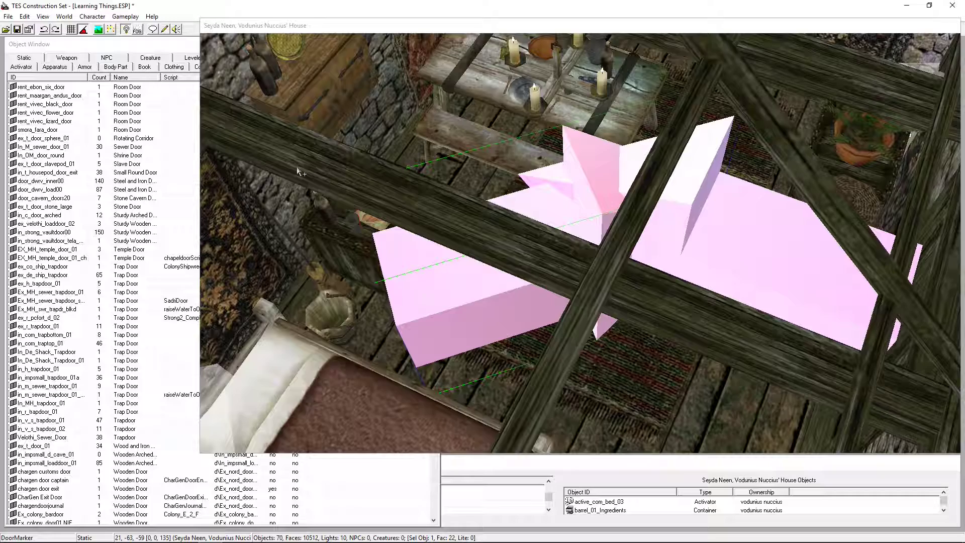
# - Open the properties of in_com_traptop_01, the trapdoor under the bed, and mark it as locked
pyautogui.click(505, 302)
pyautogui.moveTo(535, 336)
pyautogui.keyDown('shift'); pyautogui.mouseDown(button='middle')
pyautogui.moveTo(290, 77)
pyautogui.moveTo(353, 95)
pyautogui.mouseUp(button='middle'); pyautogui.keyUp('shift')
pyautogui.scroll(-4, 377, 98)
pyautogui.keyDown('shift'); pyautogui.moveTo(586, 183); pyautogui.dragTo(261, 244, button='middle'); pyautogui.keyUp('shift')
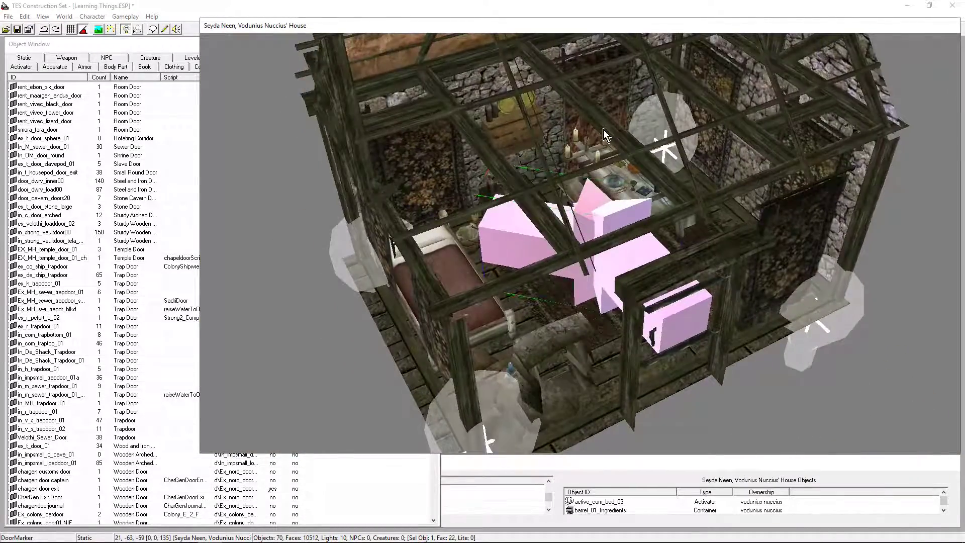
pyautogui.moveTo(605, 135)
pyautogui.mouseDown(button='middle')
pyautogui.moveTo(636, 164)
pyautogui.moveTo(711, 164)
pyautogui.moveTo(679, 194)
pyautogui.moveTo(371, 175)
pyautogui.moveTo(491, 200)
pyautogui.moveTo(474, 200)
pyautogui.moveTo(452, 148)
pyautogui.moveTo(536, 122)
pyautogui.moveTo(613, 77)
pyautogui.mouseUp(button='middle')
pyautogui.scroll(5, 645, 173)
pyautogui.scroll(3, 476, 196)
pyautogui.doubleClick(623, 79)
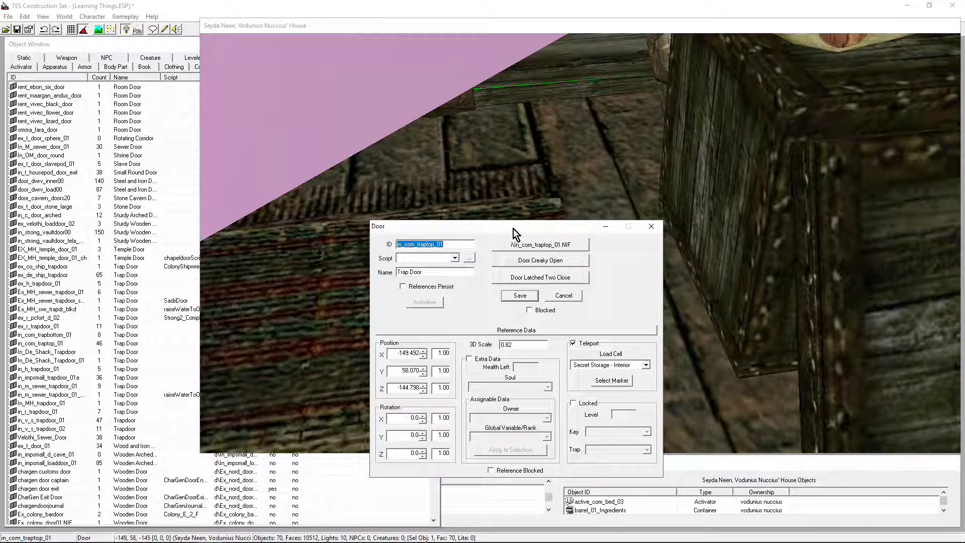
pyautogui.moveTo(513, 228); pyautogui.dragTo(484, 101)
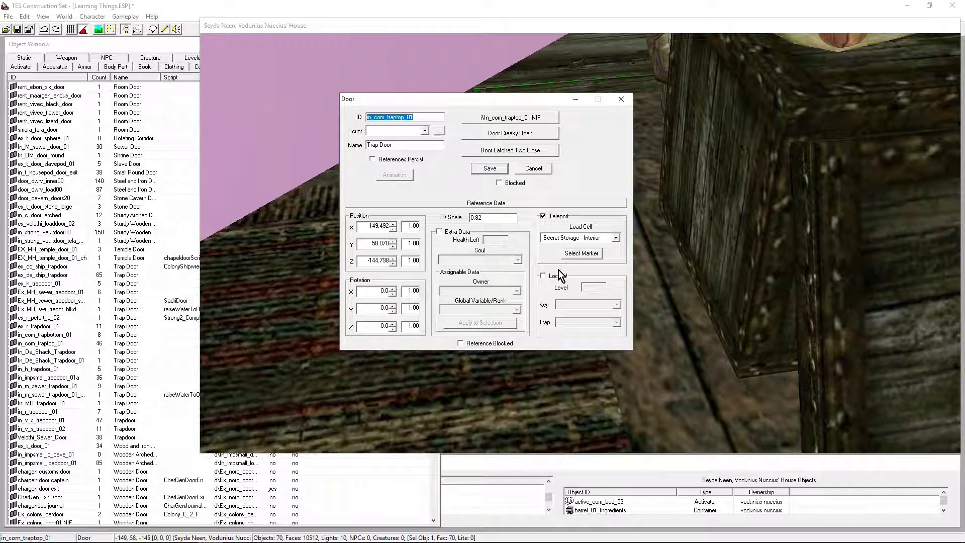
pyautogui.click(543, 276)
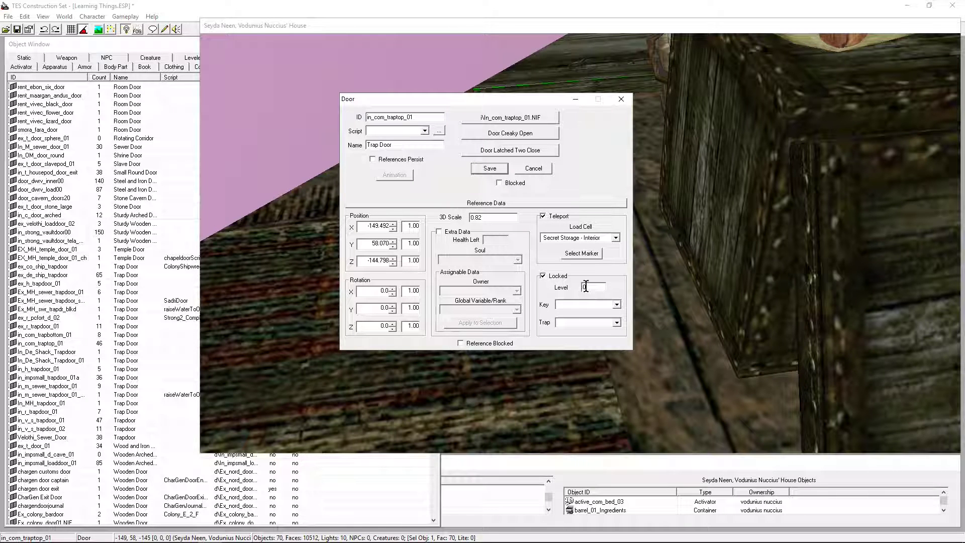
# - Try a lock level of 100 on the trapdoor, clear it again, and look through the available keys without choosing one
pyautogui.write('100')
pyautogui.moveTo(598, 287); pyautogui.dragTo(575, 288)
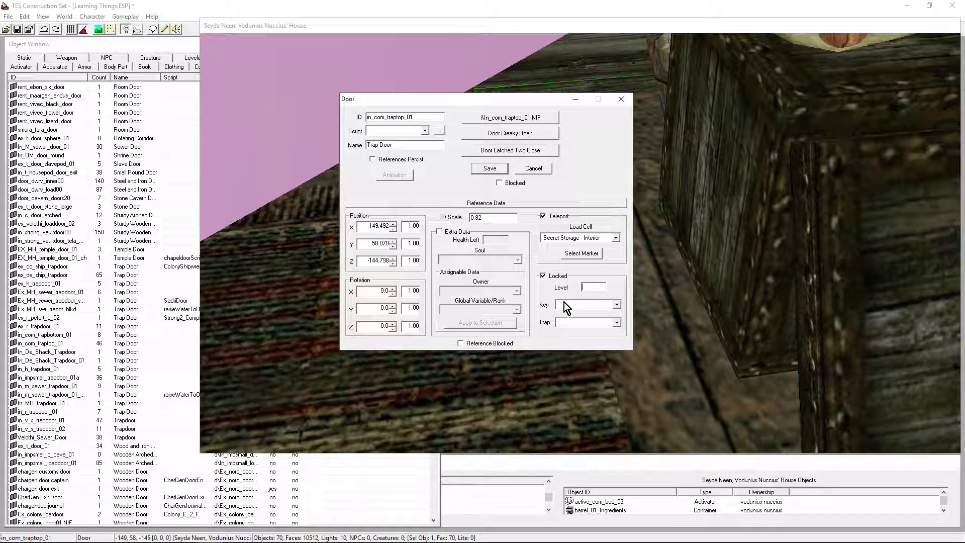
pyautogui.click(562, 304)
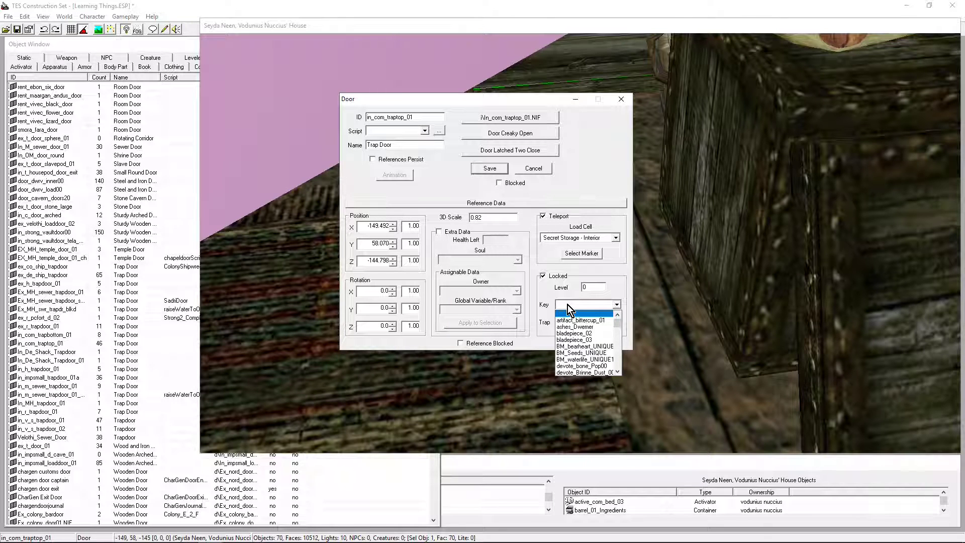
pyautogui.scroll(-10, 568, 305)
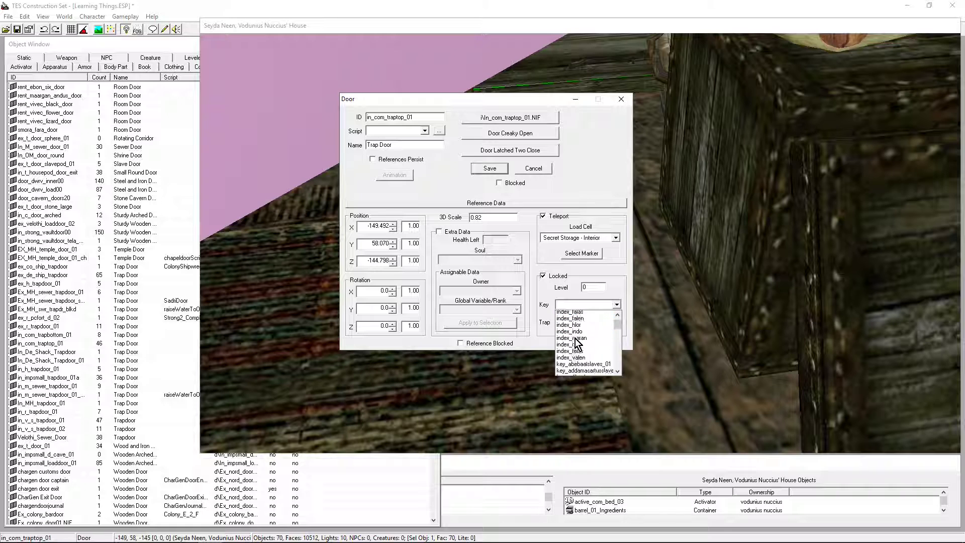
pyautogui.scroll(-3, 575, 339)
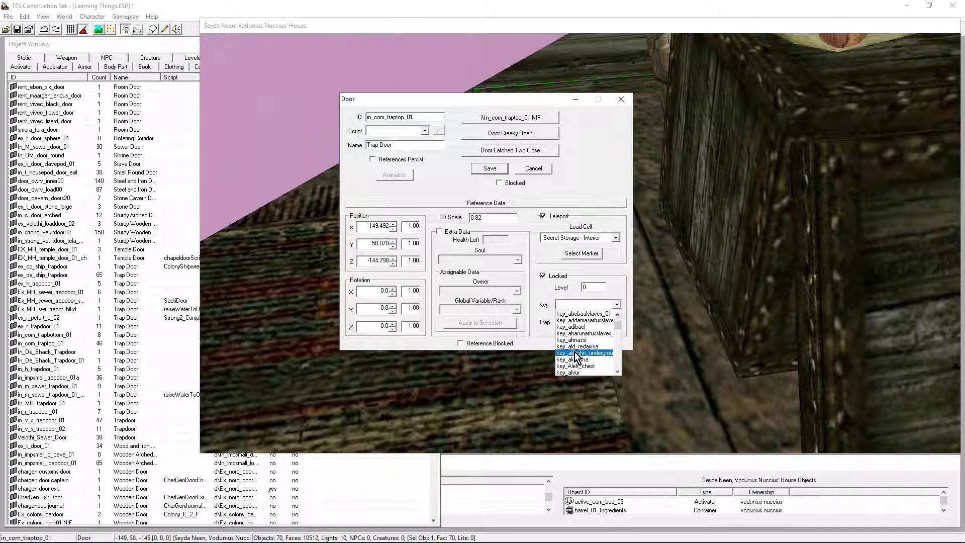
pyautogui.scroll(12, 574, 352)
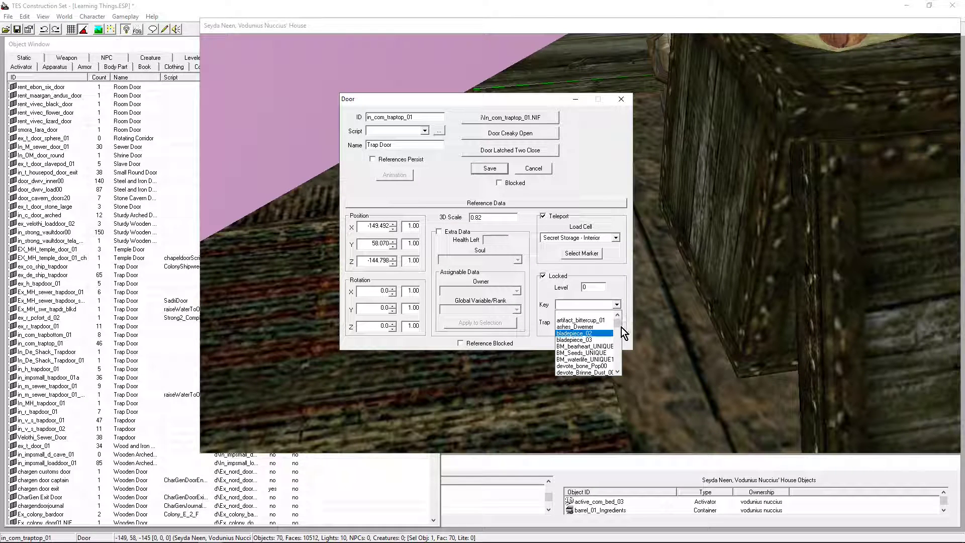
pyautogui.click(580, 304)
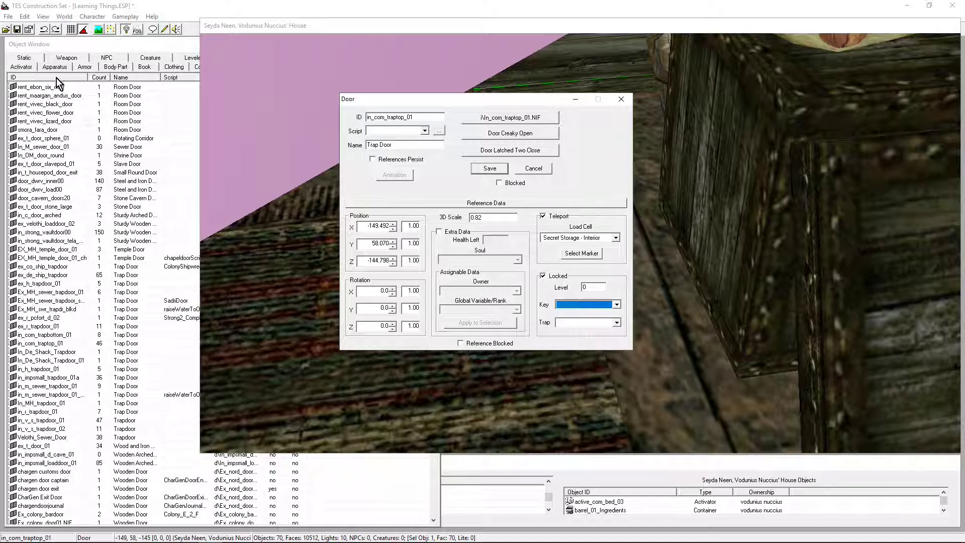
# - Find a standard key among the misc items and open key_Arenim as the template for a new key
pyautogui.click(125, 49)
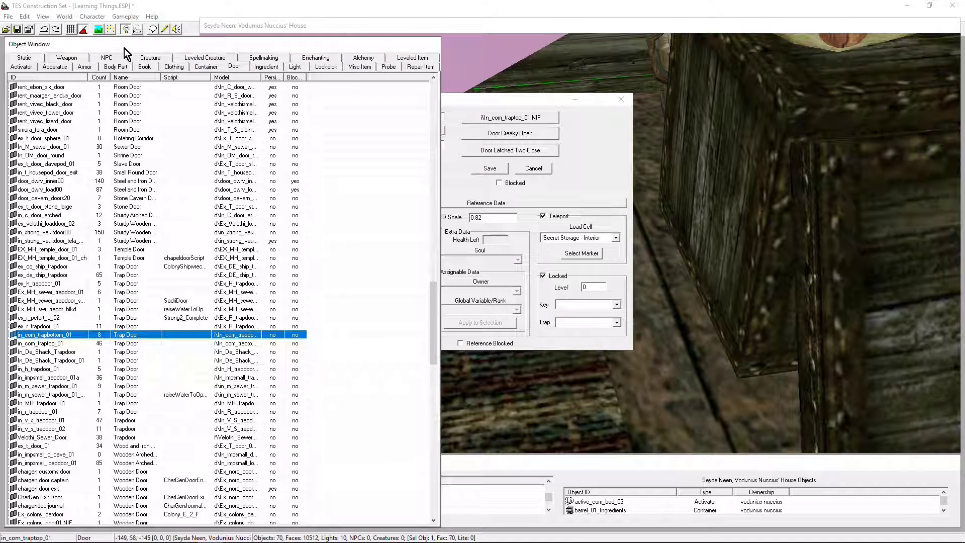
pyautogui.click(358, 69)
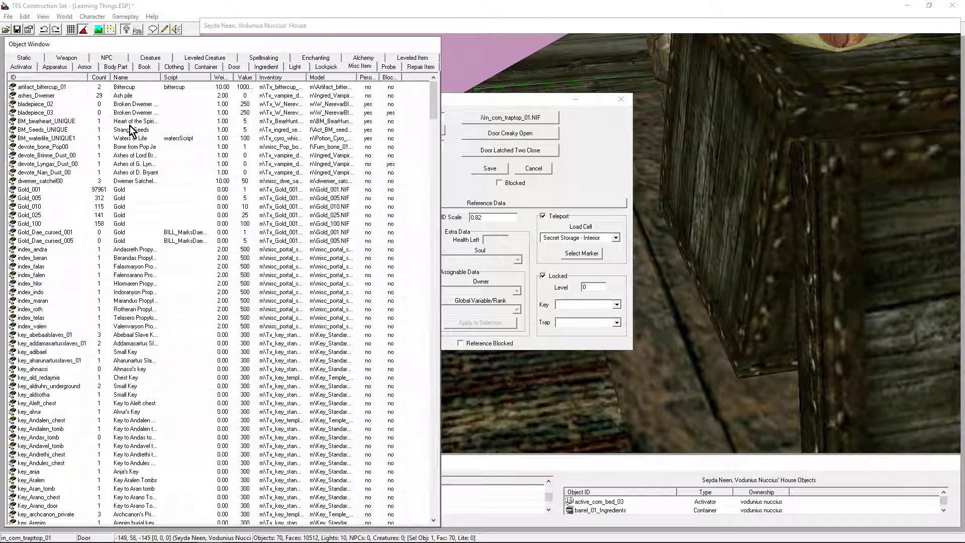
pyautogui.click(38, 191)
pyautogui.scroll(-5, 38, 195)
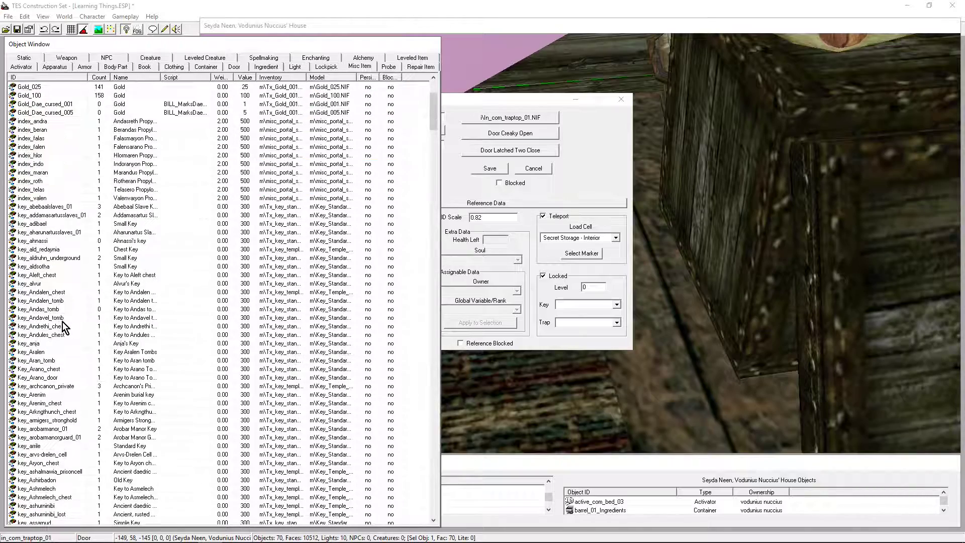
pyautogui.scroll(4, 63, 326)
pyautogui.scroll(-4, 63, 327)
pyautogui.scroll(-4, 62, 322)
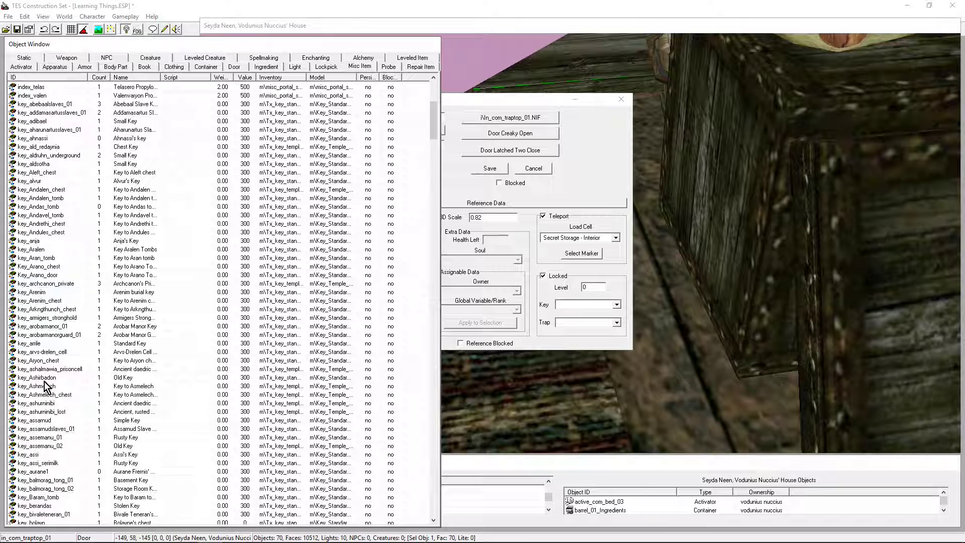
pyautogui.doubleClick(30, 292)
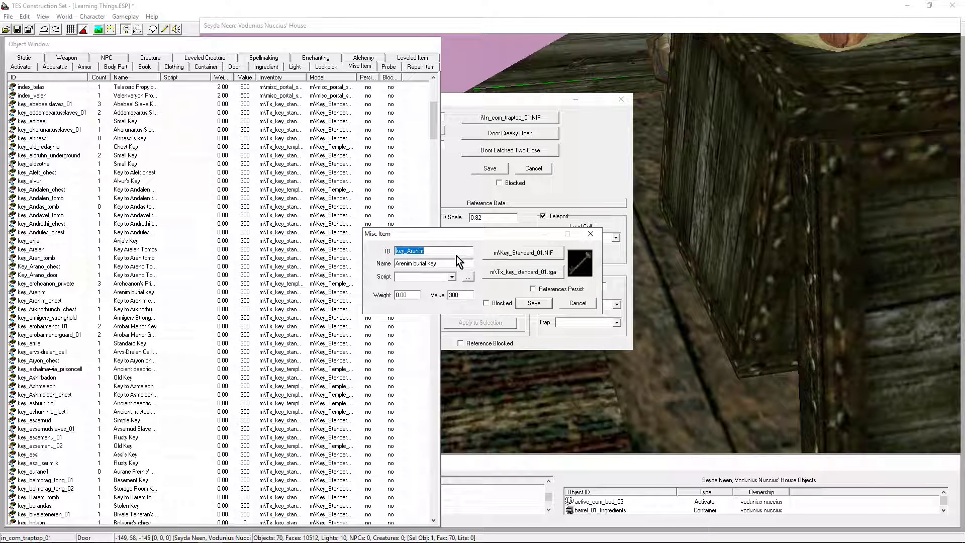
# - Create a new key from it with ID aa_key_nuccius, name Secret storage key and value 1
pyautogui.write('aa_')
pyautogui.moveTo(454, 259); pyautogui.dragTo(363, 272)
pyautogui.write('Nu')
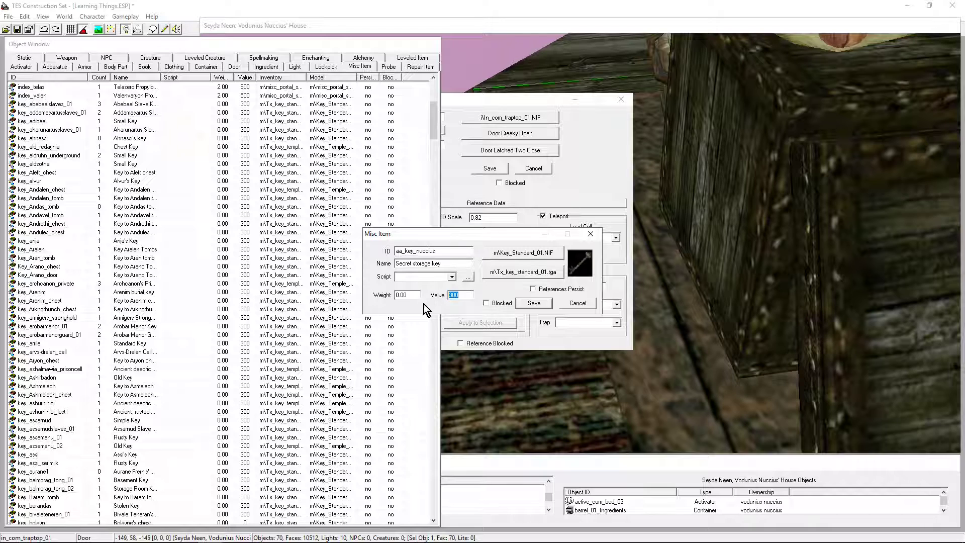
pyautogui.write('1')
pyautogui.click(534, 303)
pyautogui.click(473, 319)
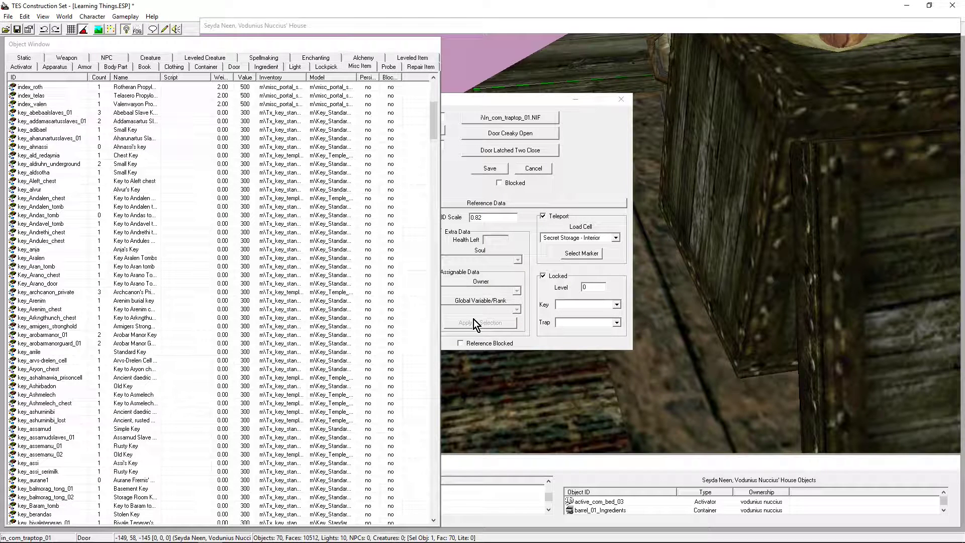
# - Look for aa_key_nuccius in the trapdoor's key choices and in the misc items list
pyautogui.click(574, 306)
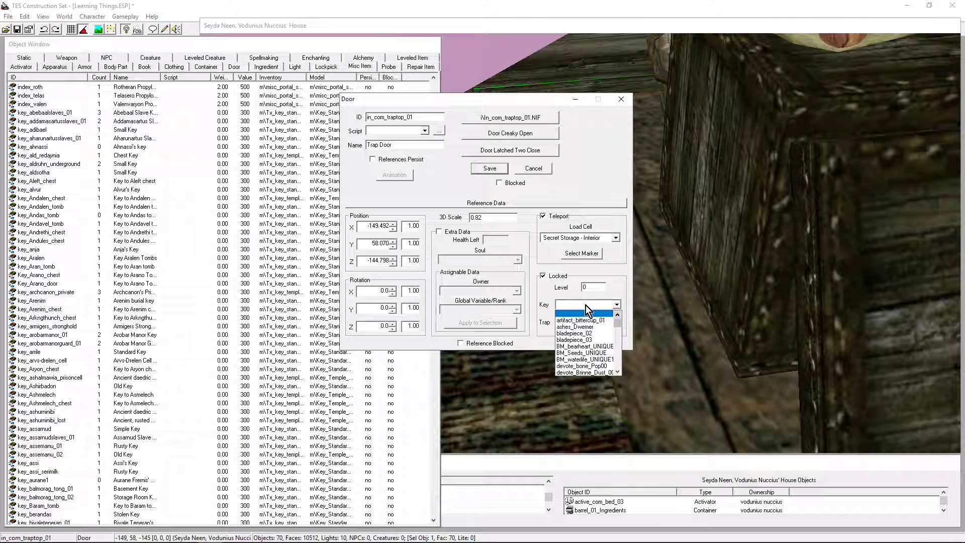
pyautogui.click(586, 306)
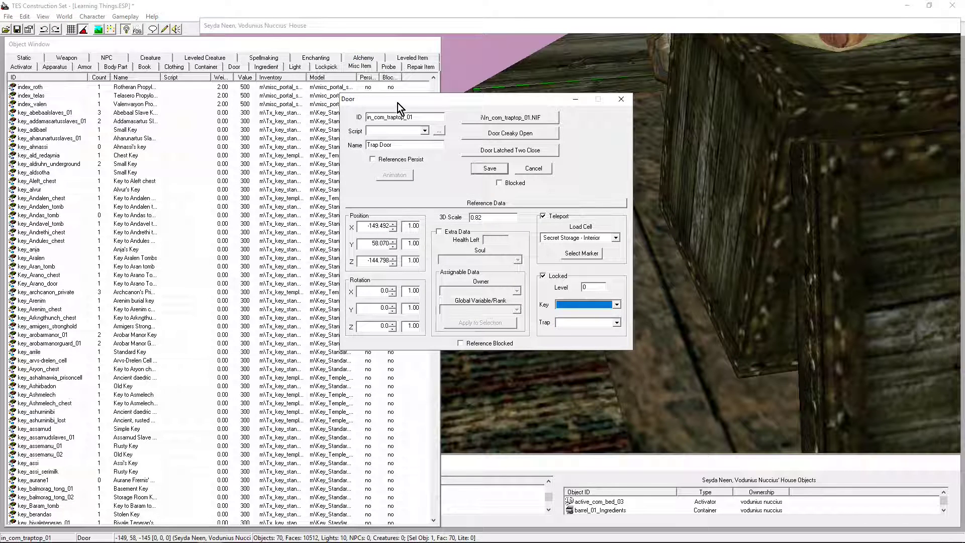
pyautogui.moveTo(397, 104); pyautogui.dragTo(524, 96)
pyautogui.moveTo(434, 119); pyautogui.dragTo(432, 86)
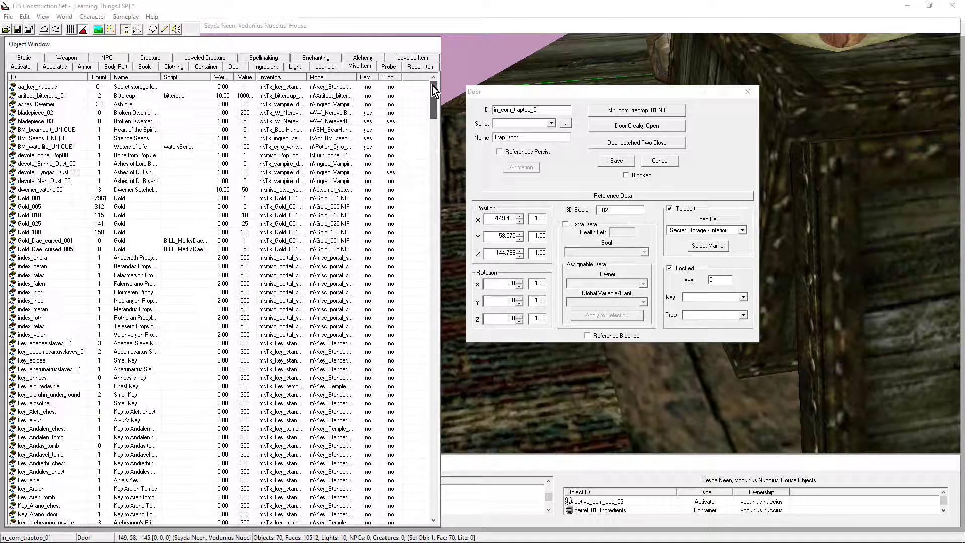
pyautogui.click(45, 88)
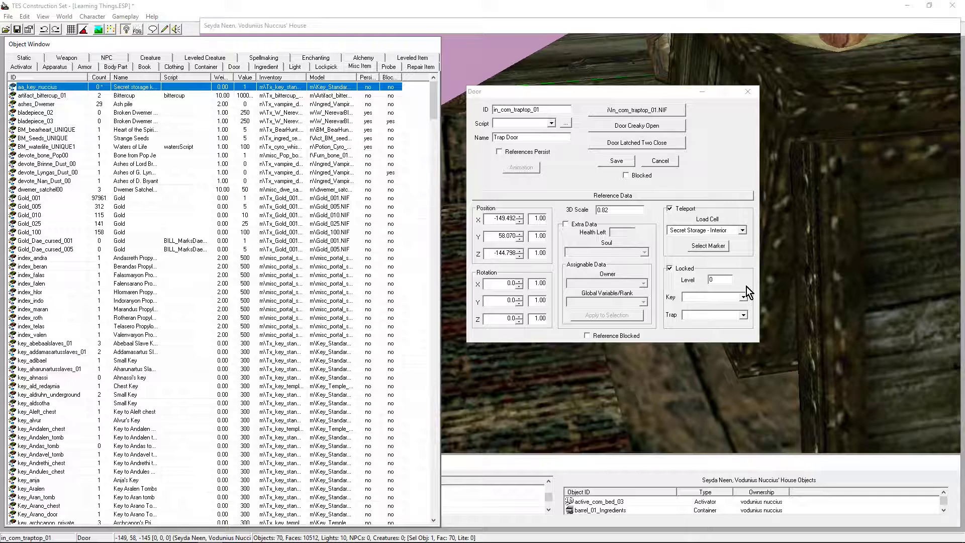
pyautogui.click(702, 301)
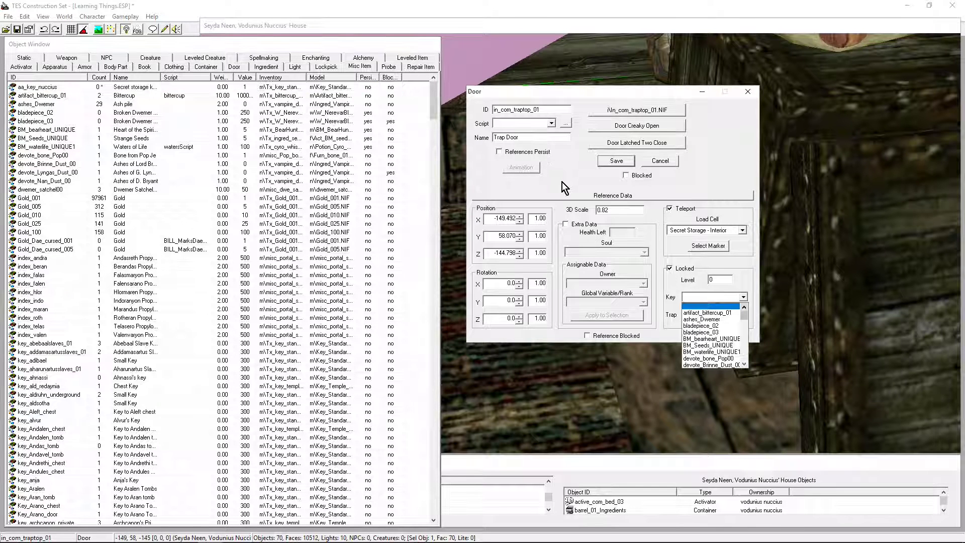
pyautogui.click(555, 95)
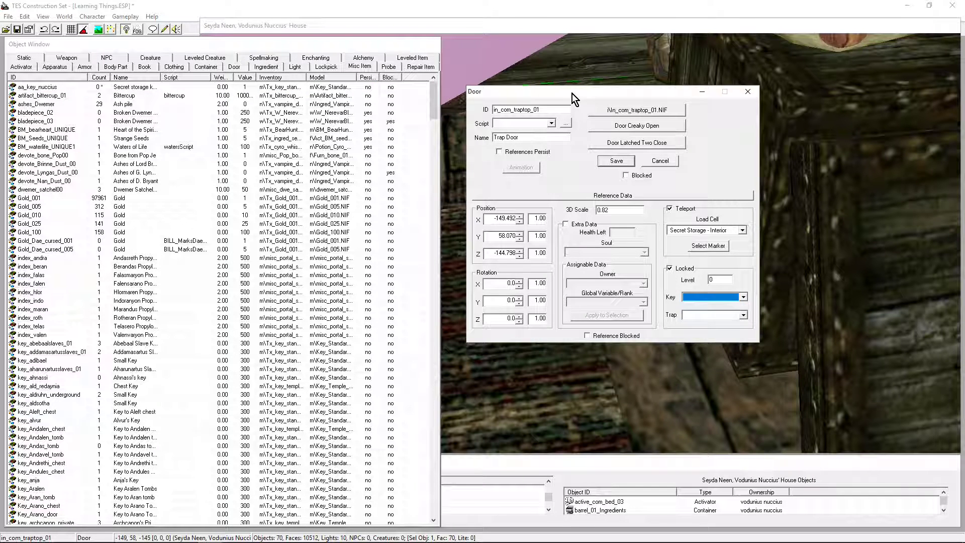
# - Close and reopen the trapdoor's properties, assign aa_key_nuccius as its key, leave the trap empty, and save
pyautogui.moveTo(573, 98); pyautogui.dragTo(553, 132)
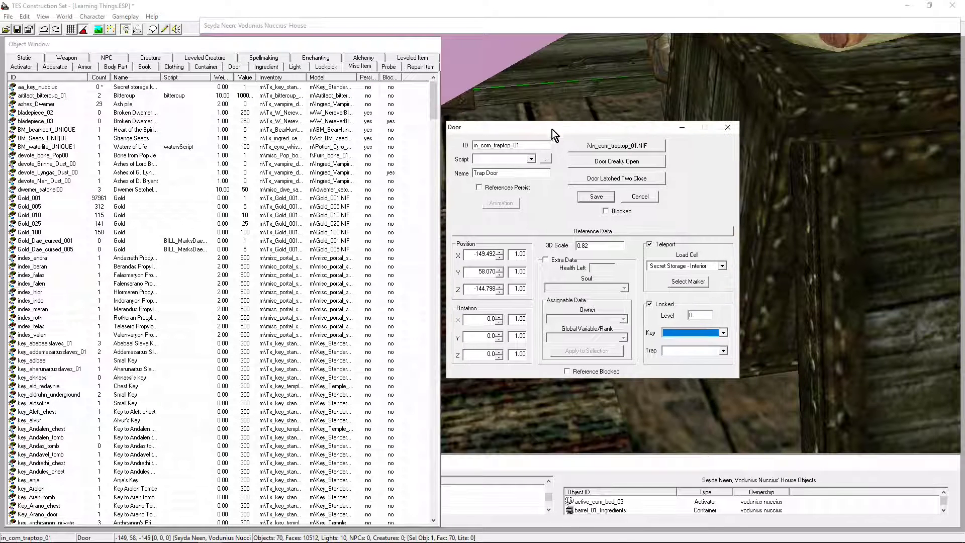
pyautogui.click(727, 127)
pyautogui.click(538, 98)
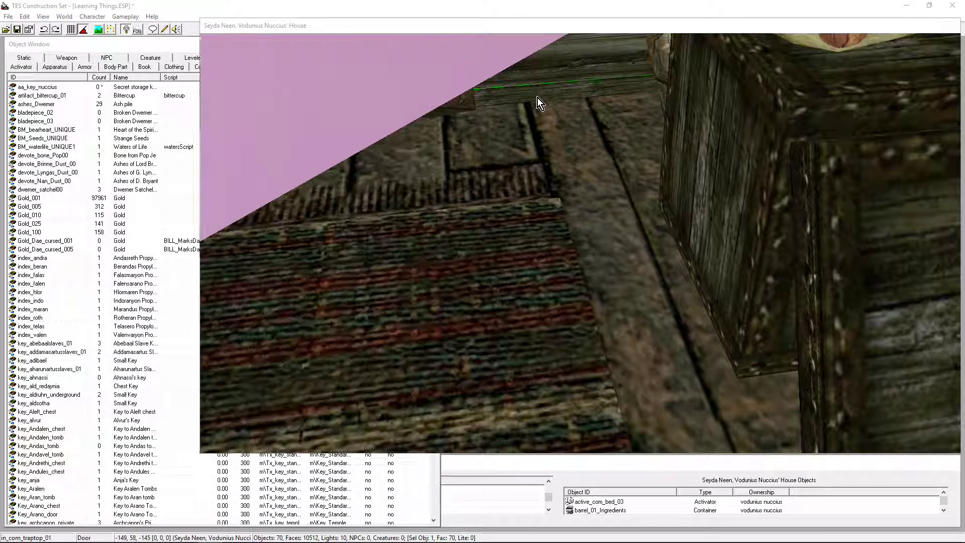
pyautogui.doubleClick(538, 98)
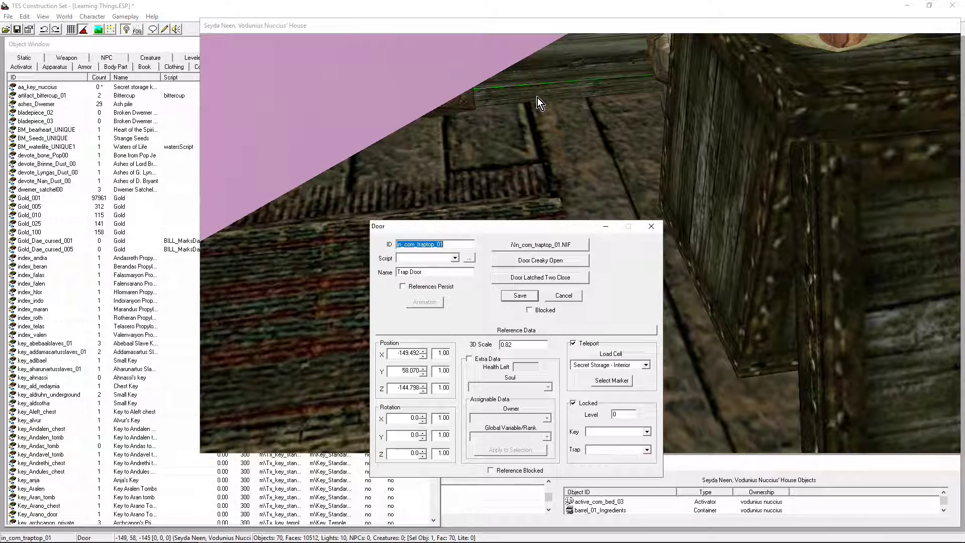
pyautogui.click(595, 431)
pyautogui.click(608, 448)
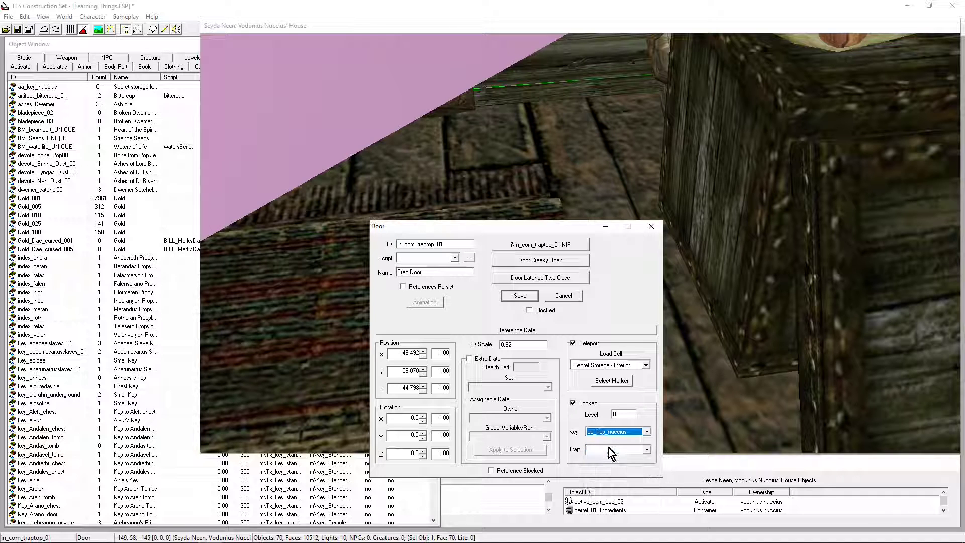
pyautogui.click(608, 449)
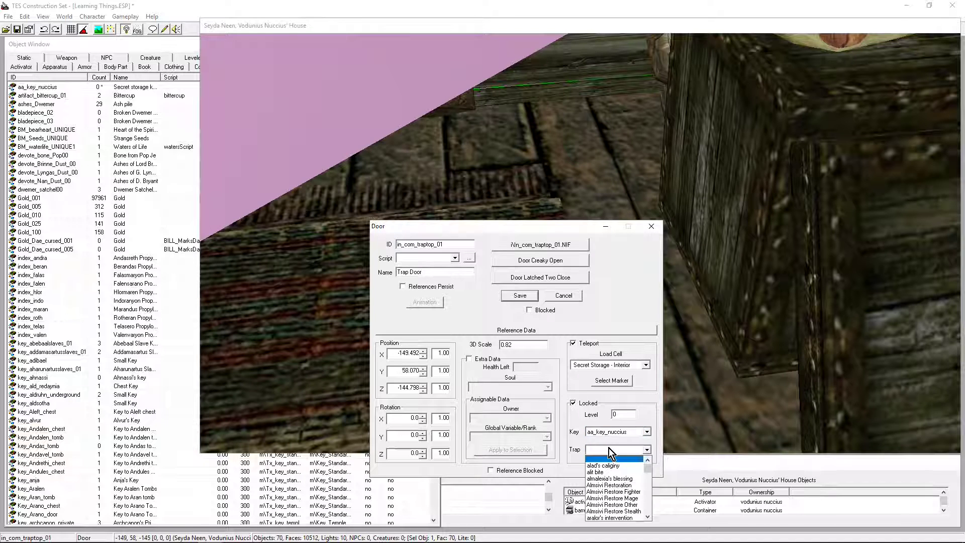
pyautogui.click(608, 448)
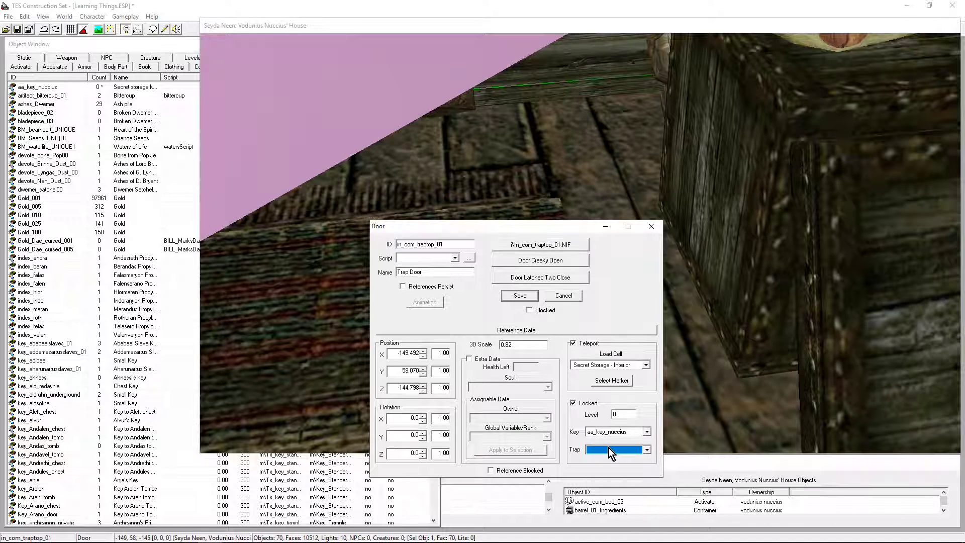
pyautogui.click(517, 294)
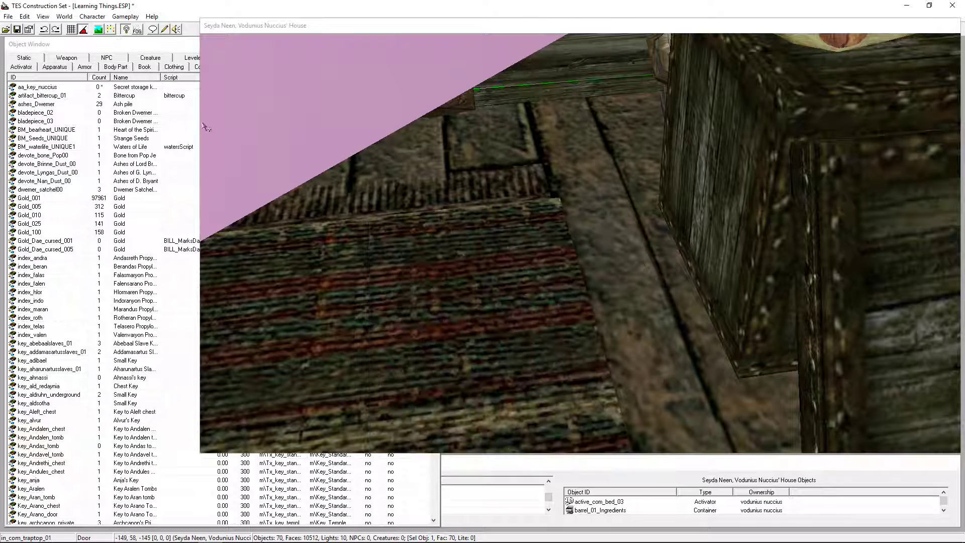
# - Examine the available trap spells in the spellmaking list, such as trap_fire00 and trap_poison_killer
pyautogui.click(128, 43)
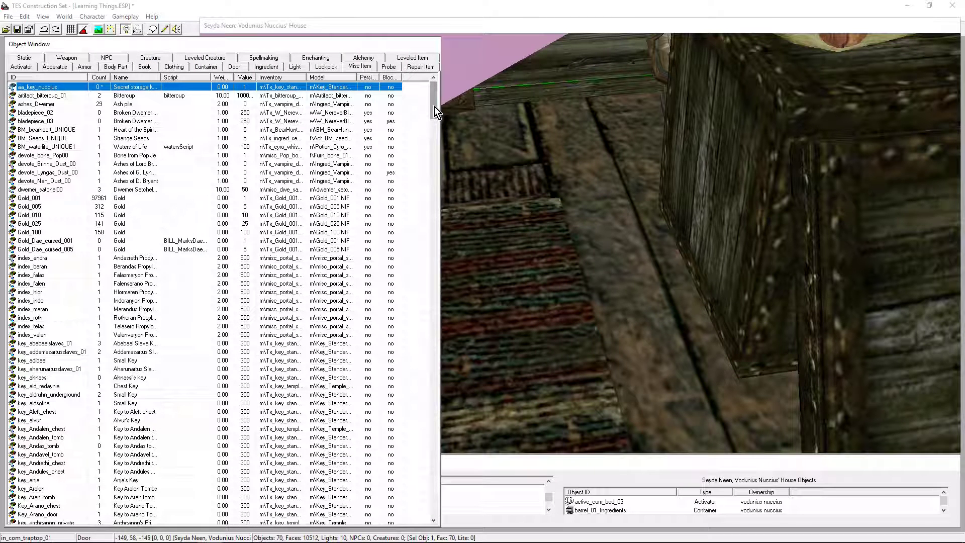
pyautogui.click(272, 60)
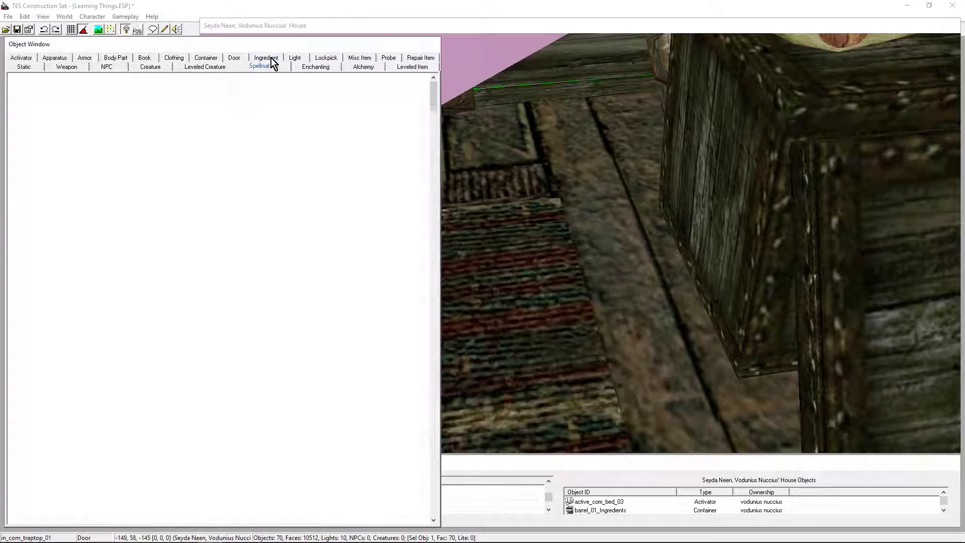
pyautogui.moveTo(434, 100); pyautogui.dragTo(450, 451)
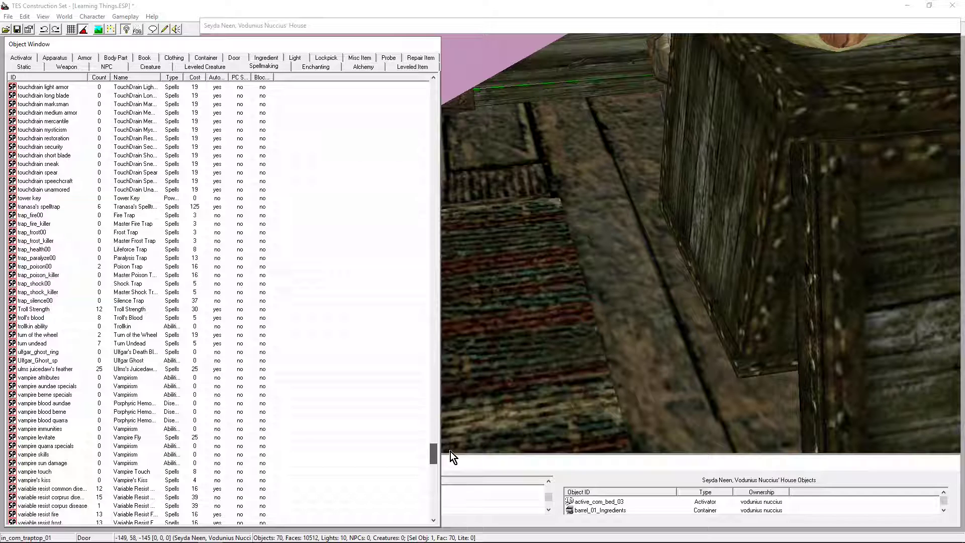
pyautogui.click(40, 223)
pyautogui.click(43, 249)
pyautogui.click(53, 275)
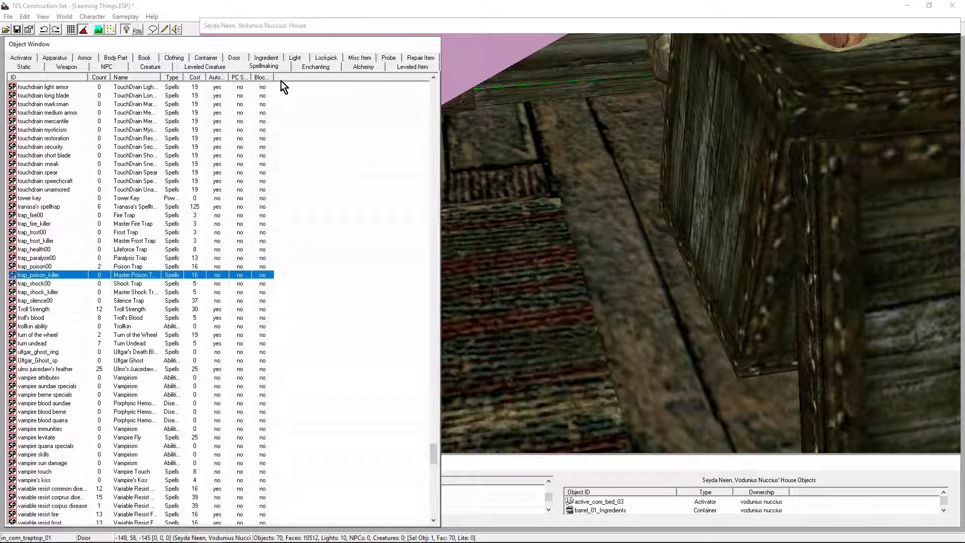
pyautogui.scroll(-7, 198, 340)
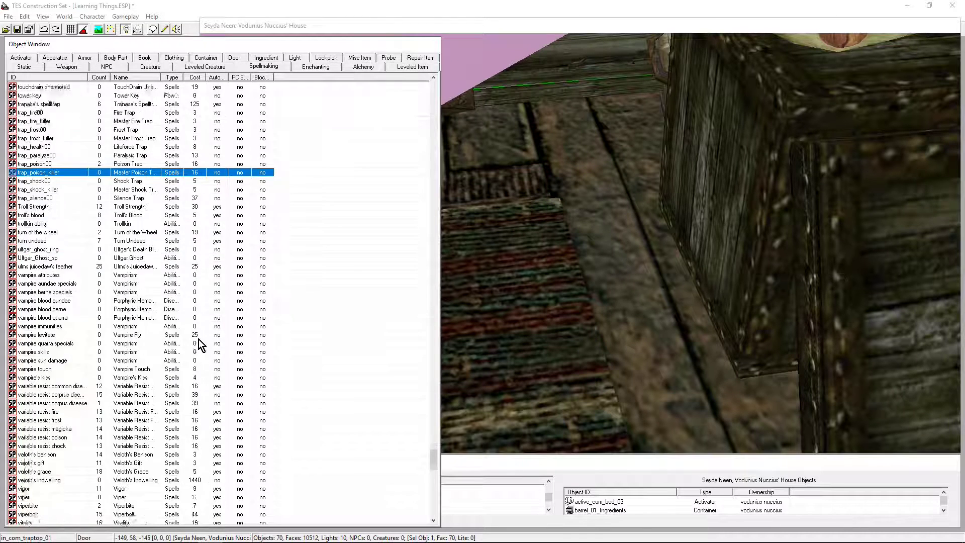
pyautogui.scroll(6, 198, 340)
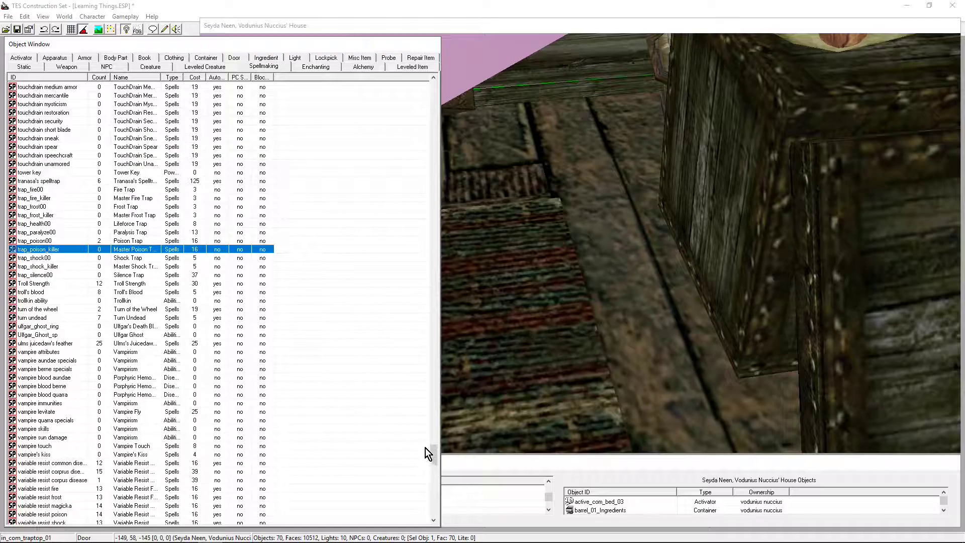
pyautogui.moveTo(435, 458); pyautogui.dragTo(459, 452)
pyautogui.click(106, 377)
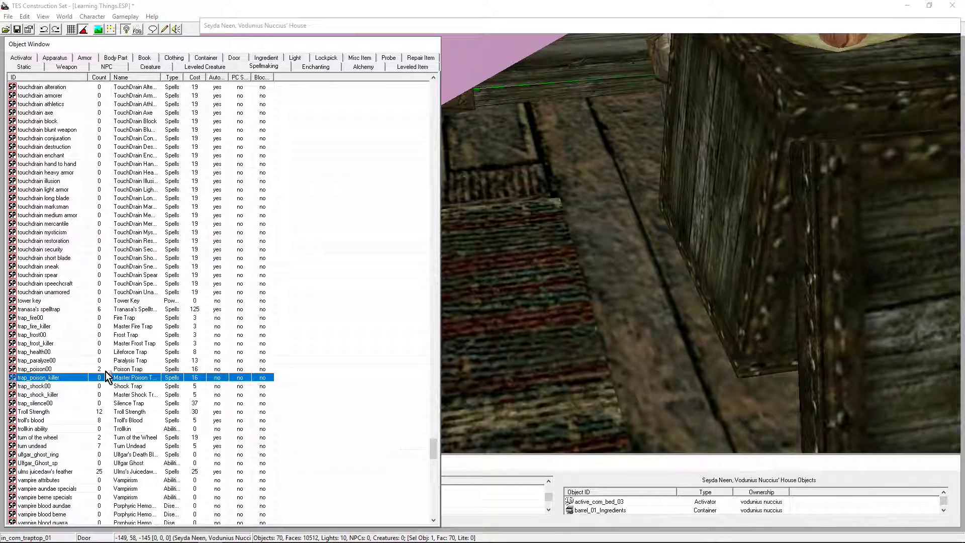
pyautogui.click(54, 316)
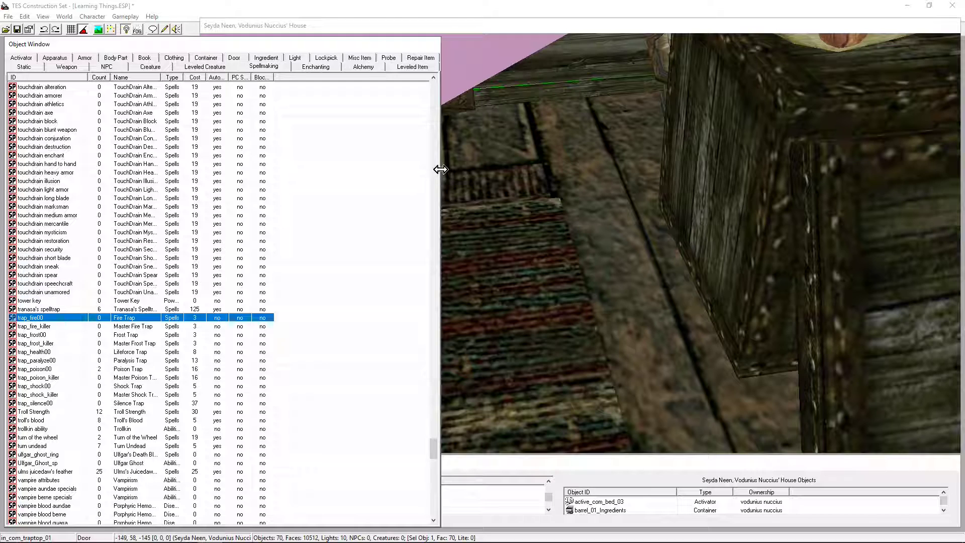
# - Narrow the object list and open the properties of the small silverware chest on the side table near the dining table
pyautogui.moveTo(440, 169); pyautogui.dragTo(192, 136)
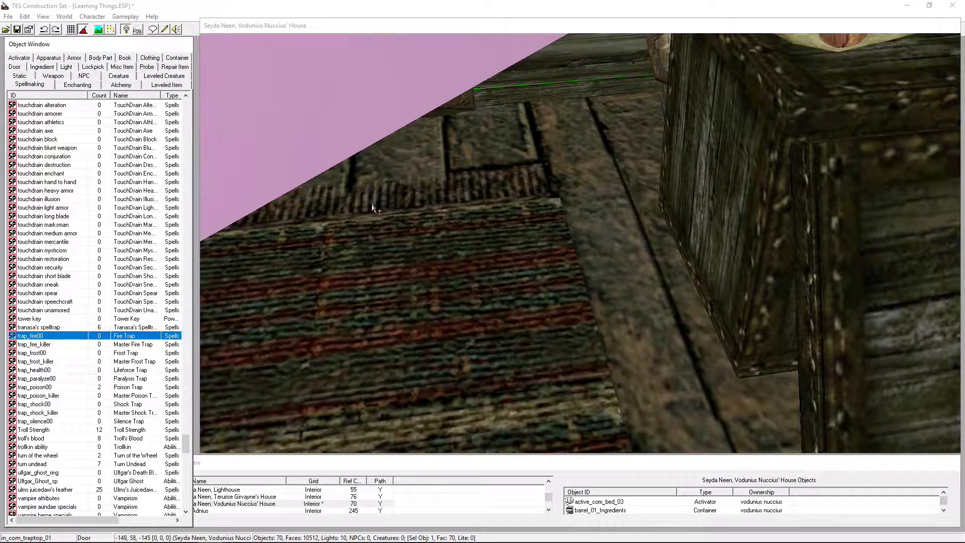
pyautogui.click(447, 230)
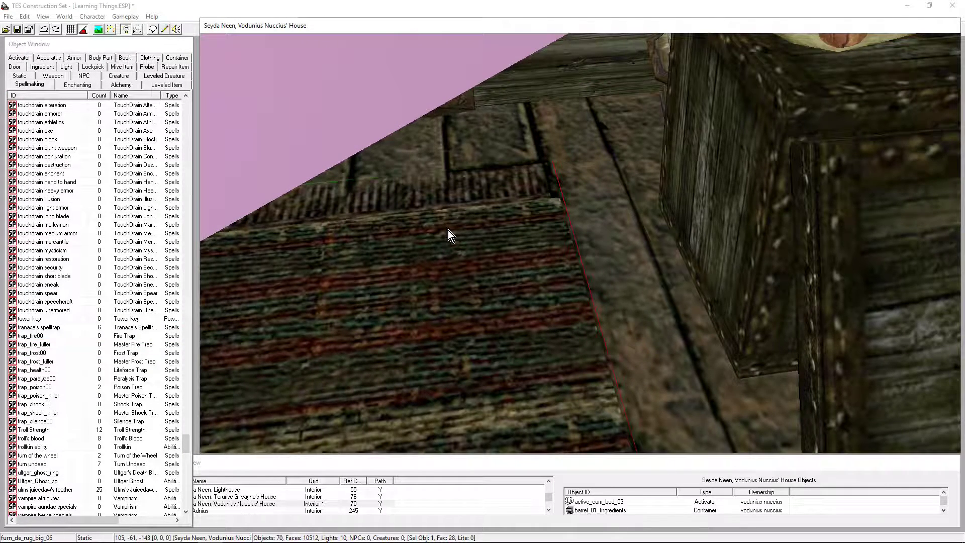
pyautogui.scroll(-2, 447, 230)
pyautogui.press('shift')
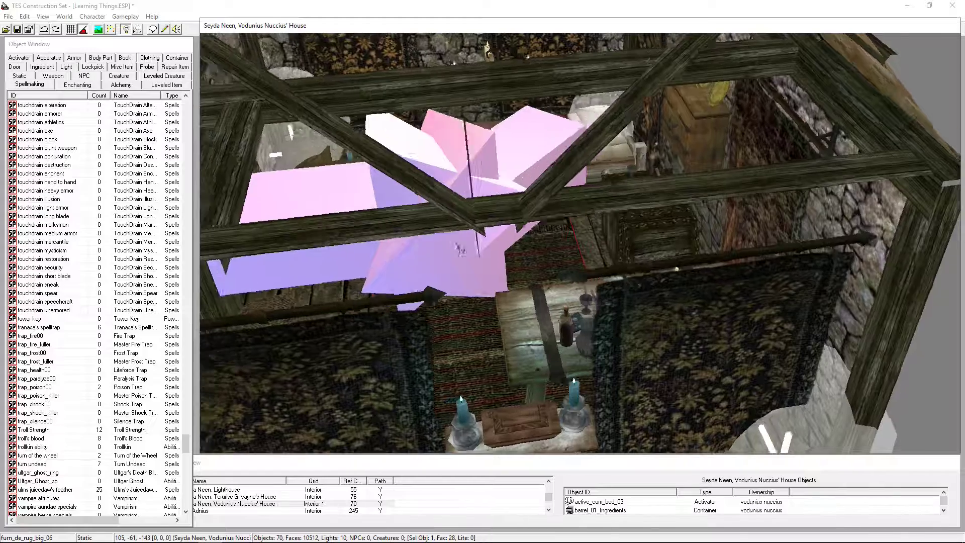
pyautogui.press('shift')
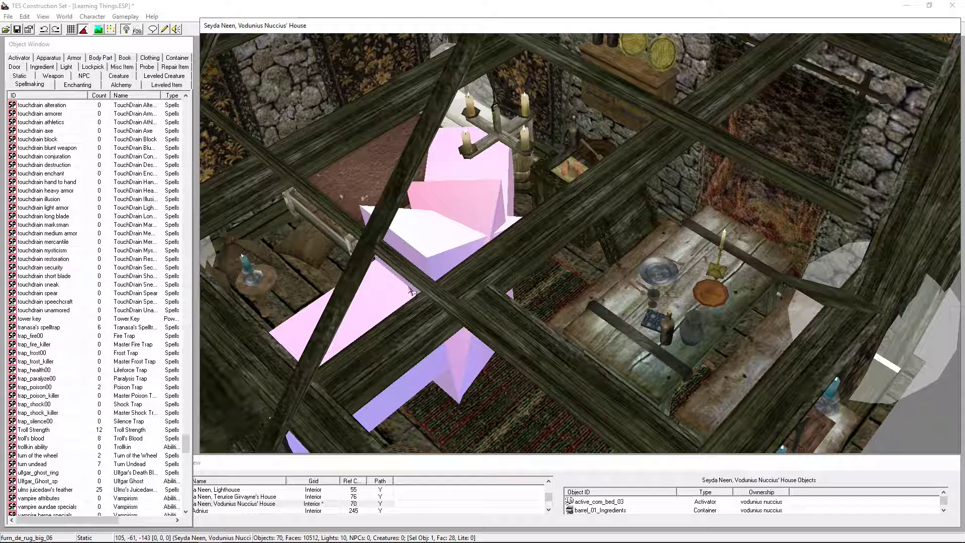
pyautogui.scroll(-5, 394, 276)
pyautogui.press('shift')
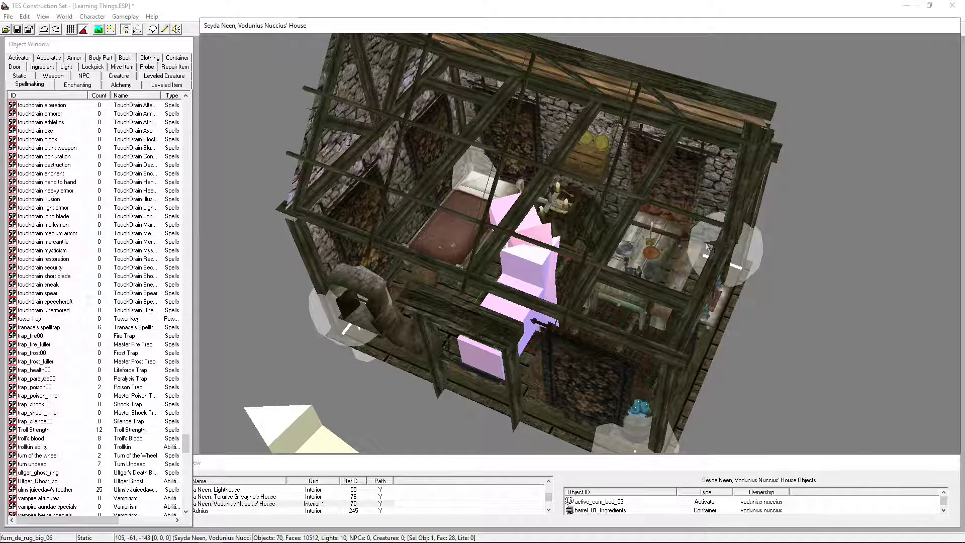
pyautogui.scroll(8, 710, 246)
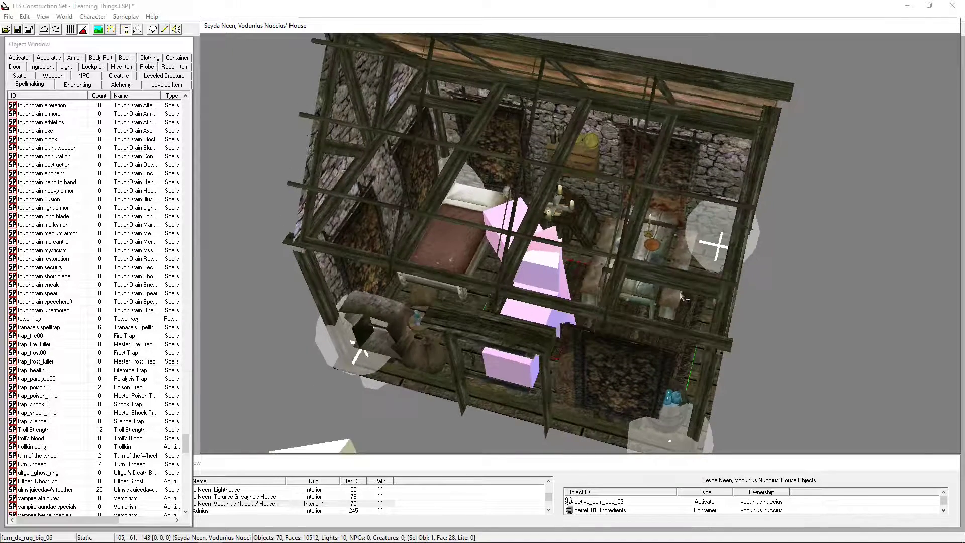
pyautogui.moveTo(683, 301); pyautogui.dragTo(612, 291, button='middle')
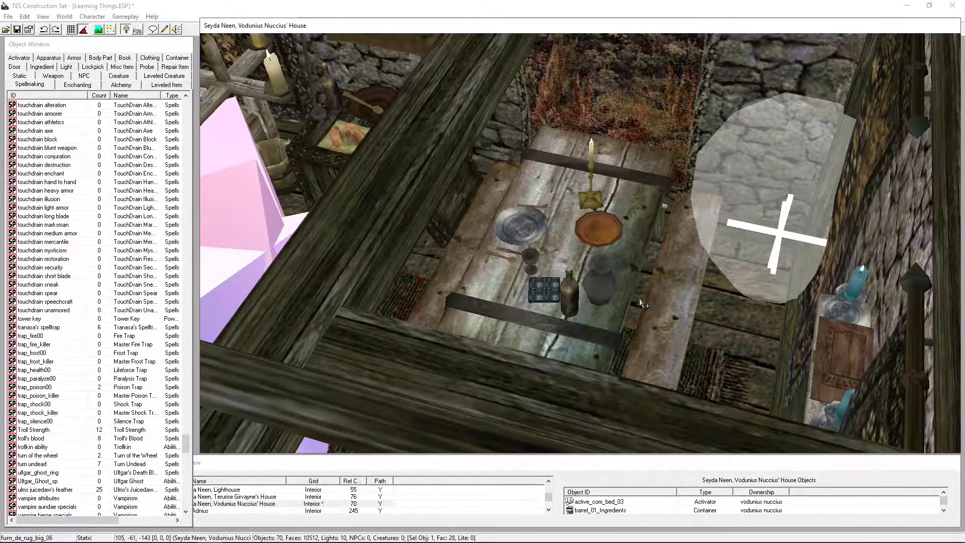
pyautogui.click(863, 349)
pyautogui.keyDown('shift'); pyautogui.moveTo(853, 343); pyautogui.dragTo(869, 354, button='middle'); pyautogui.keyUp('shift')
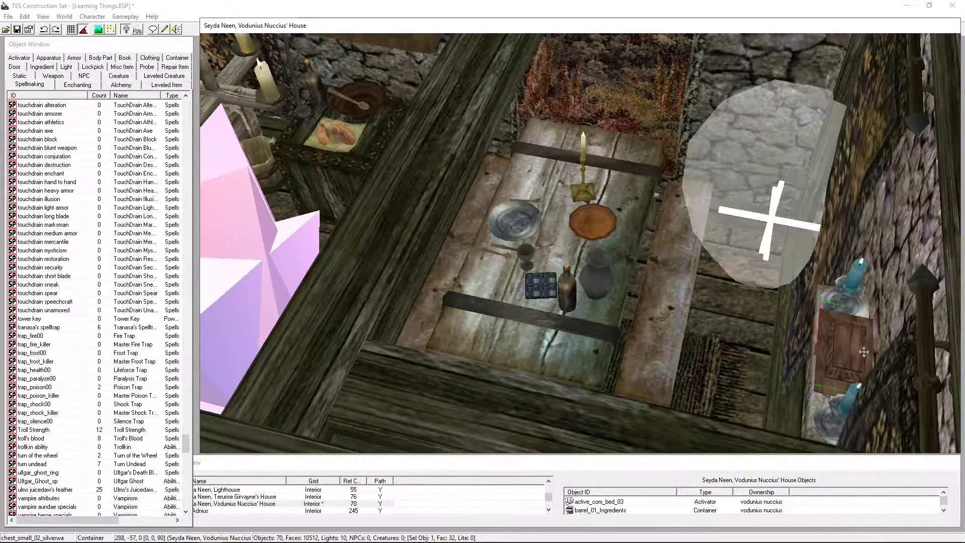
pyautogui.doubleClick(856, 348)
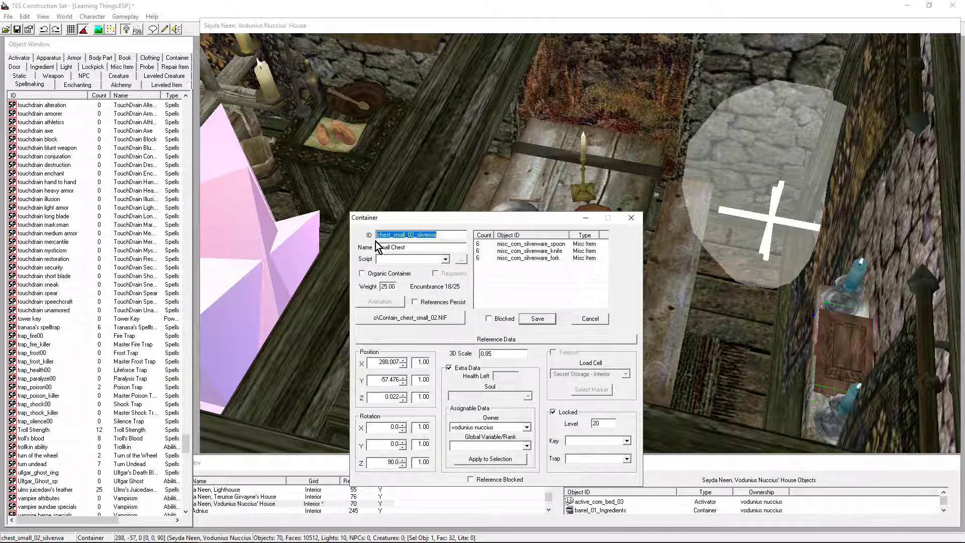
# - Find chest_small_02_silverwa in the container list to check its use count, compare its ID, and close the chest's properties without saving
pyautogui.click(67, 46)
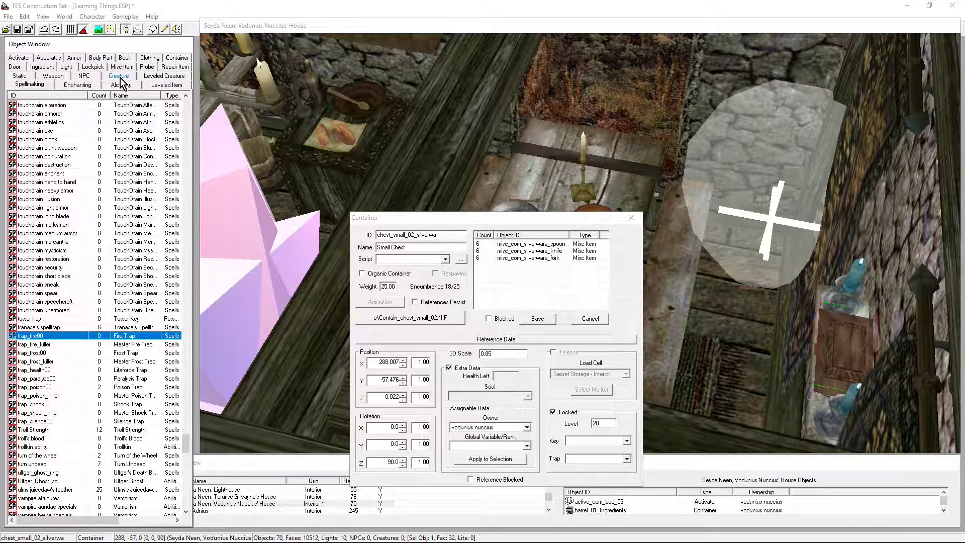
pyautogui.click(180, 59)
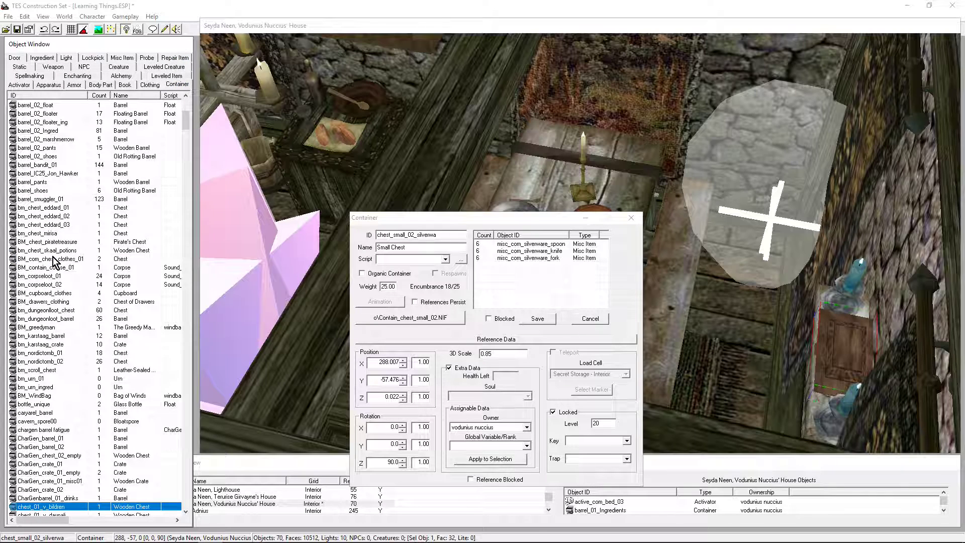
pyautogui.scroll(-20, 55, 260)
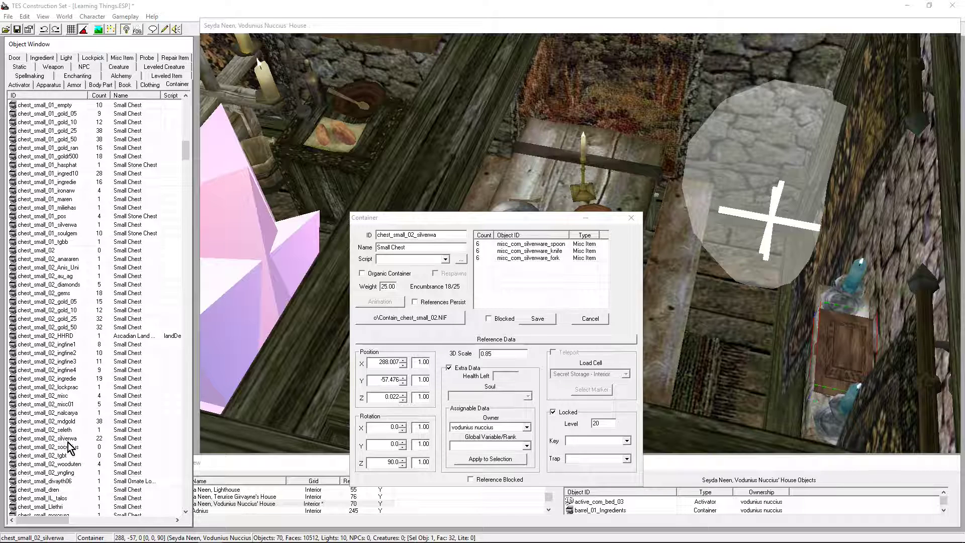
pyautogui.click(68, 440)
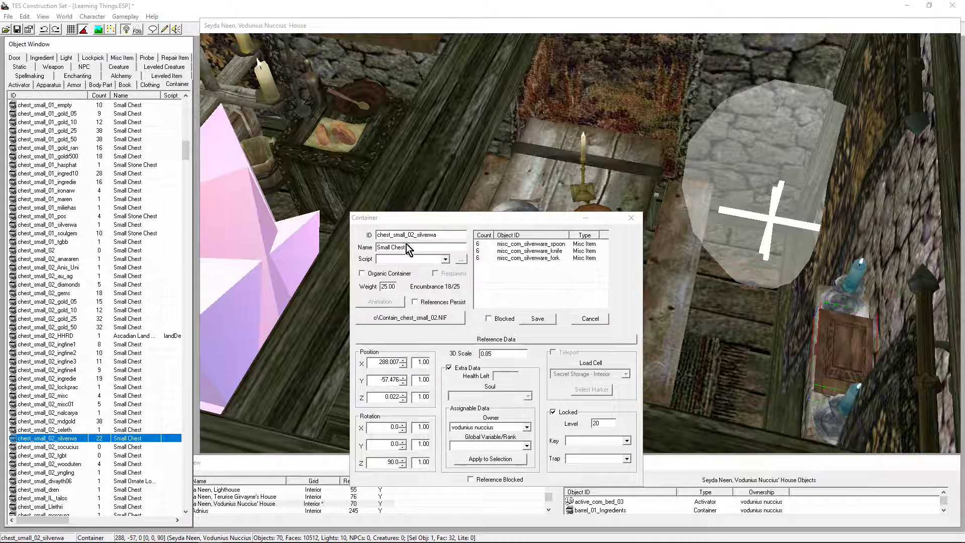
pyautogui.moveTo(444, 234); pyautogui.dragTo(328, 226)
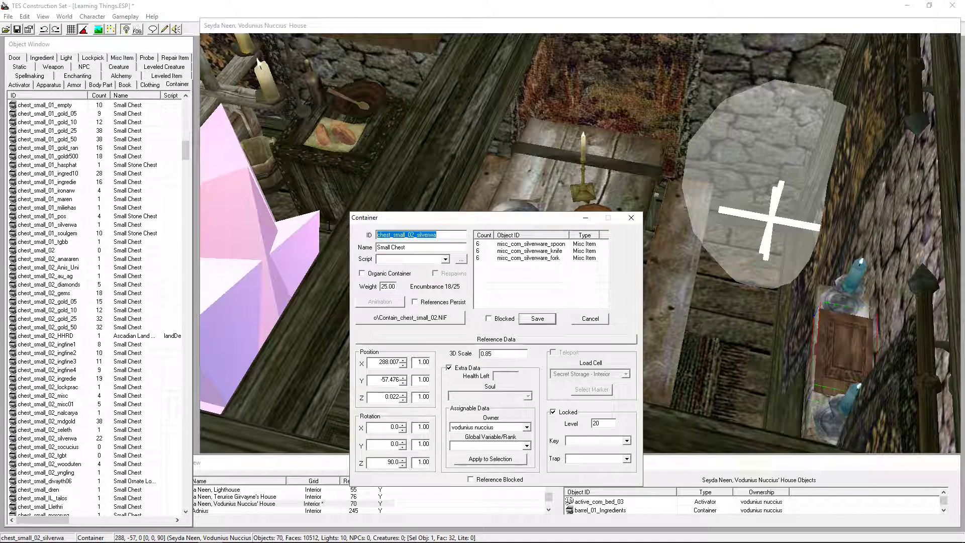
pyautogui.click(630, 217)
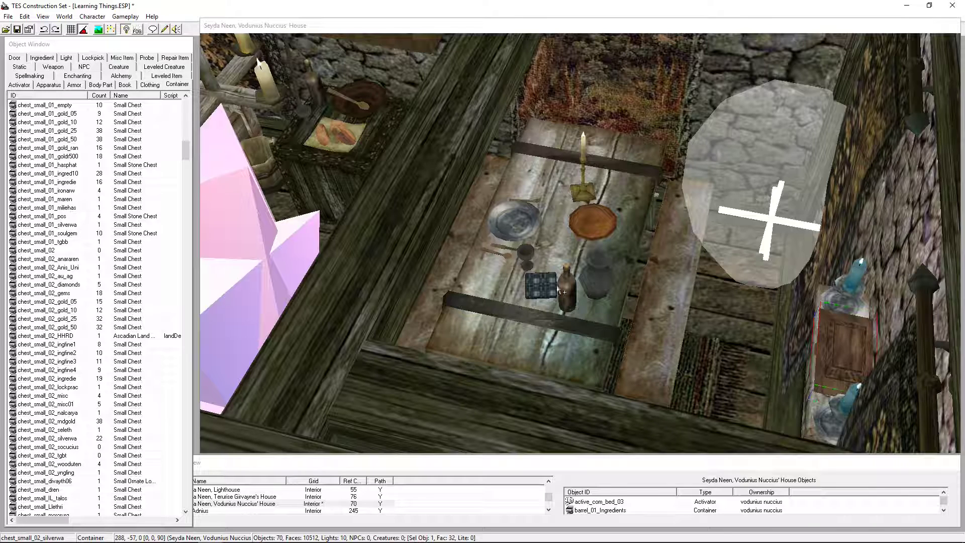
# - Place aa_key_nuccius from the misc items at the small stool with the blue candle beside the bed
pyautogui.click(478, 314)
pyautogui.press('shift')
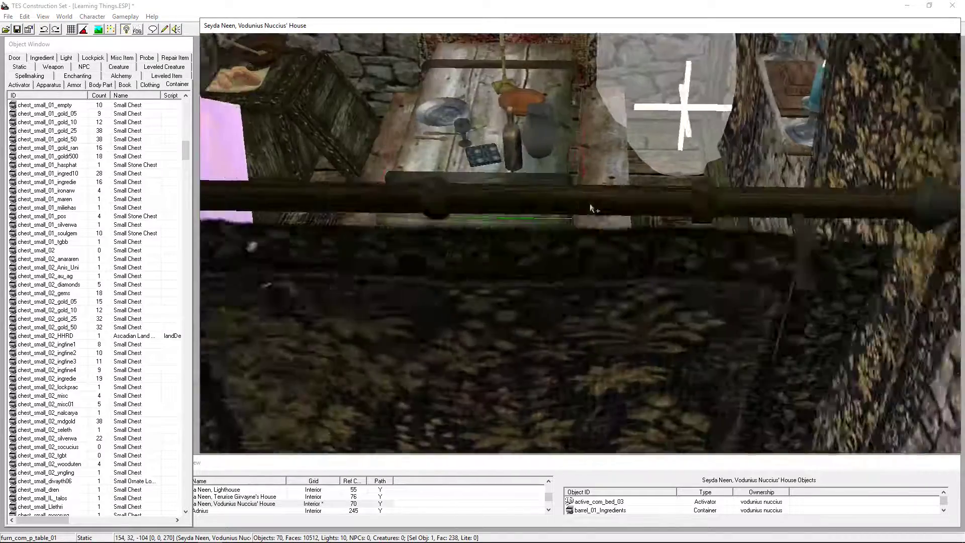
pyautogui.moveTo(590, 205); pyautogui.dragTo(800, 231, button='middle')
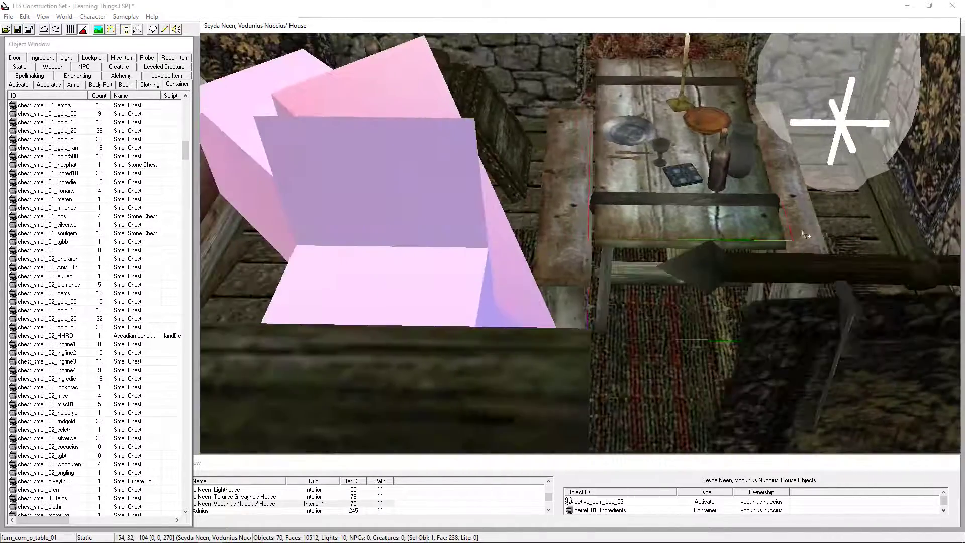
pyautogui.moveTo(571, 221); pyautogui.dragTo(835, 203, button='middle')
pyautogui.moveTo(412, 287); pyautogui.dragTo(435, 266, button='middle')
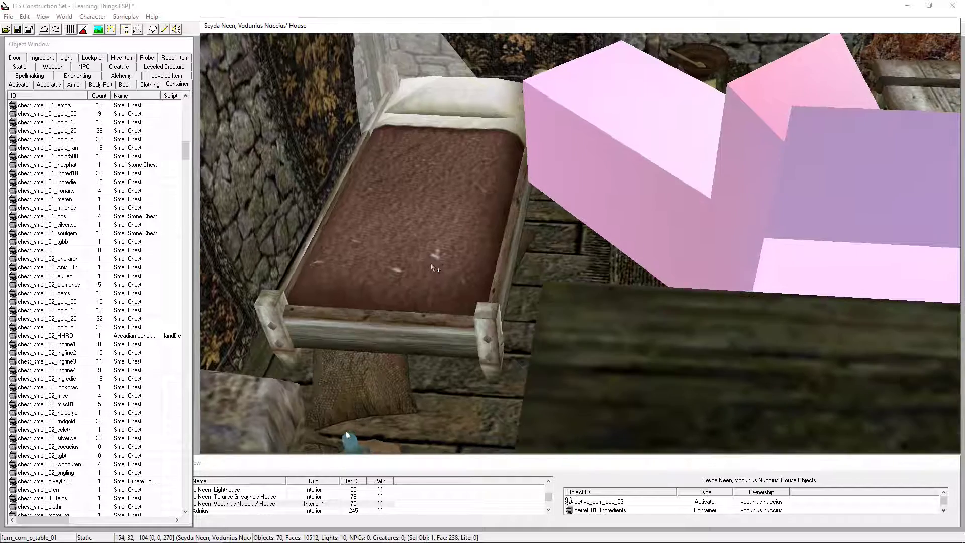
pyautogui.moveTo(354, 357); pyautogui.dragTo(409, 245, button='middle')
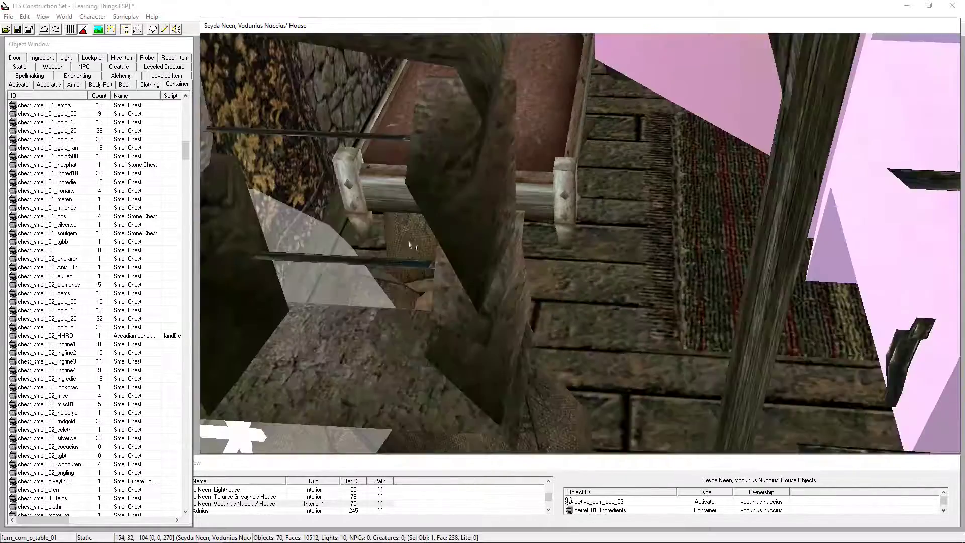
pyautogui.scroll(-1, 408, 245)
pyautogui.click(457, 281)
pyautogui.press('shift')
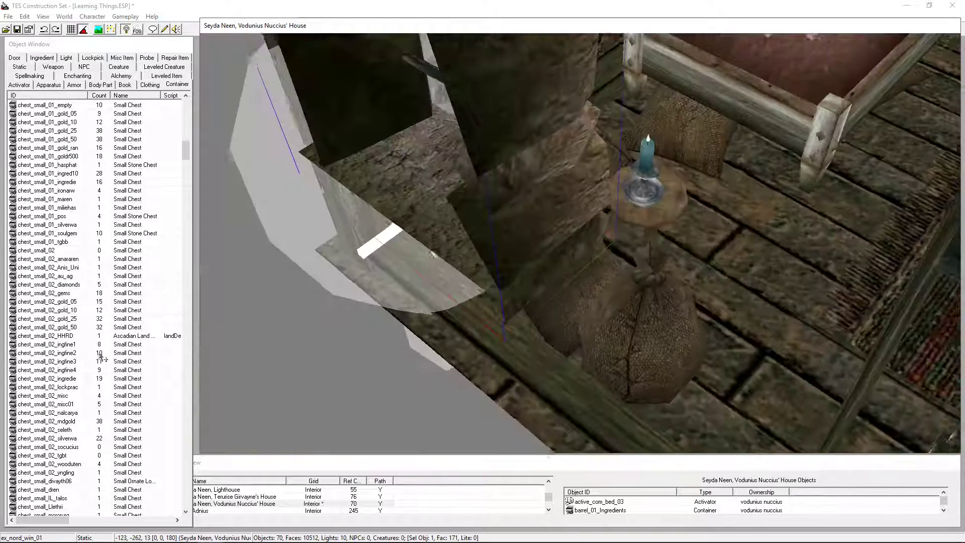
pyautogui.click(662, 223)
pyautogui.scroll(3, 571, 229)
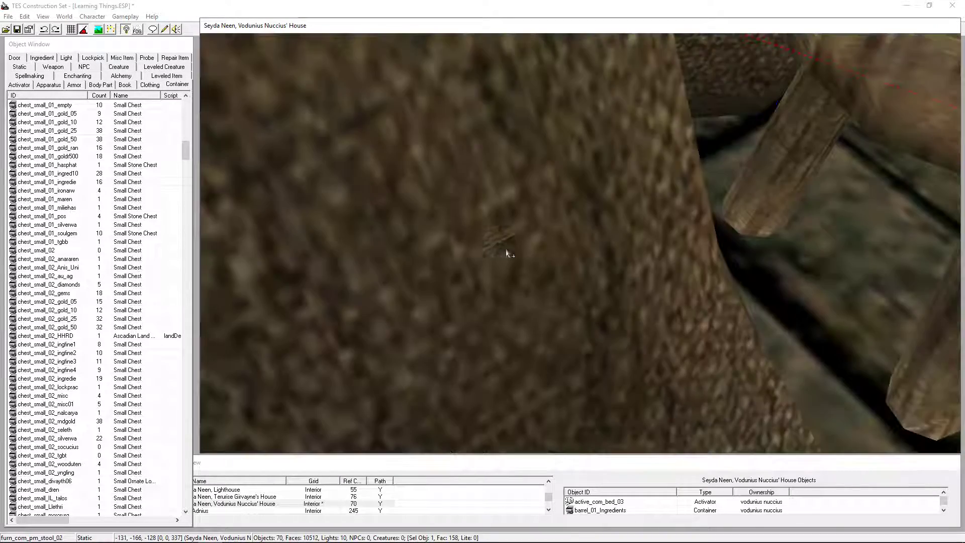
pyautogui.press('shift')
pyautogui.moveTo(905, 205); pyautogui.dragTo(851, 209, button='middle')
pyautogui.scroll(-3, 853, 209)
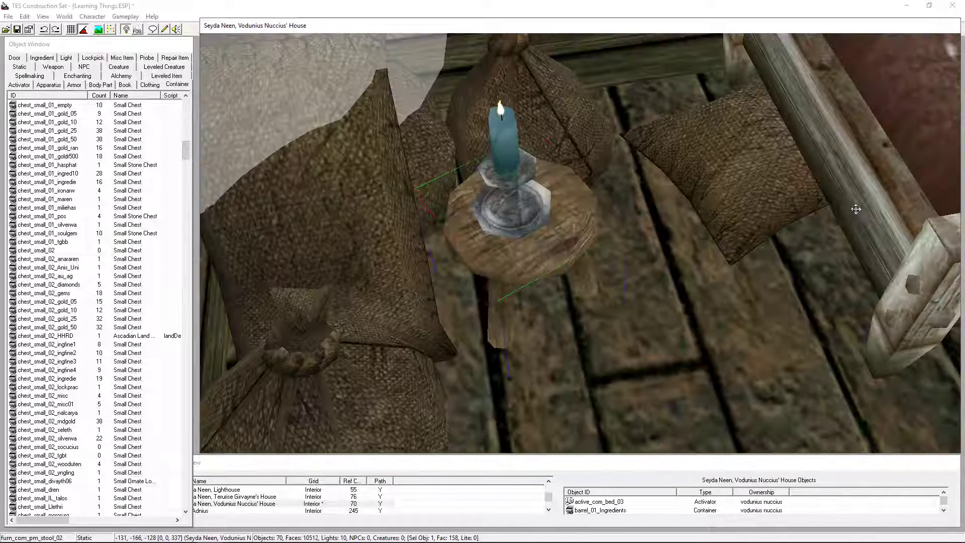
pyautogui.click(49, 43)
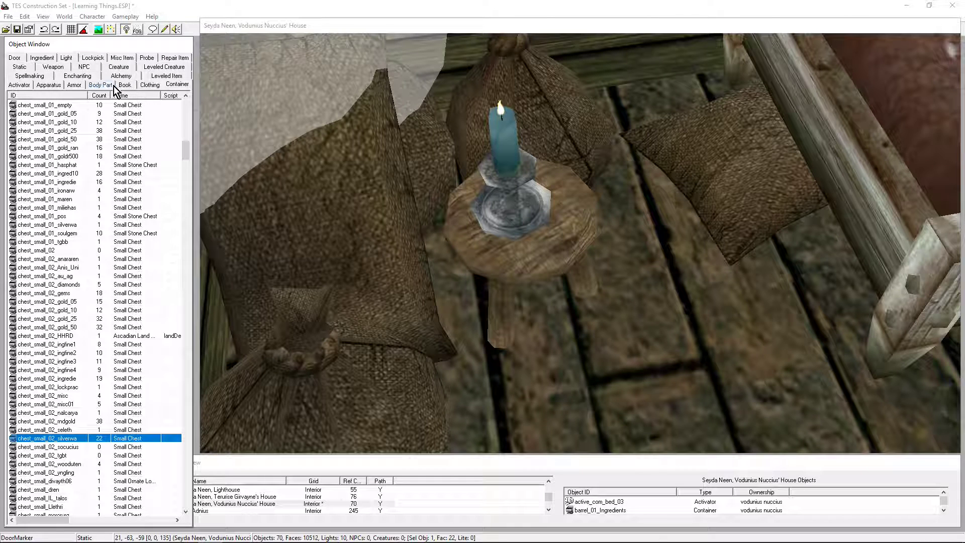
pyautogui.click(122, 58)
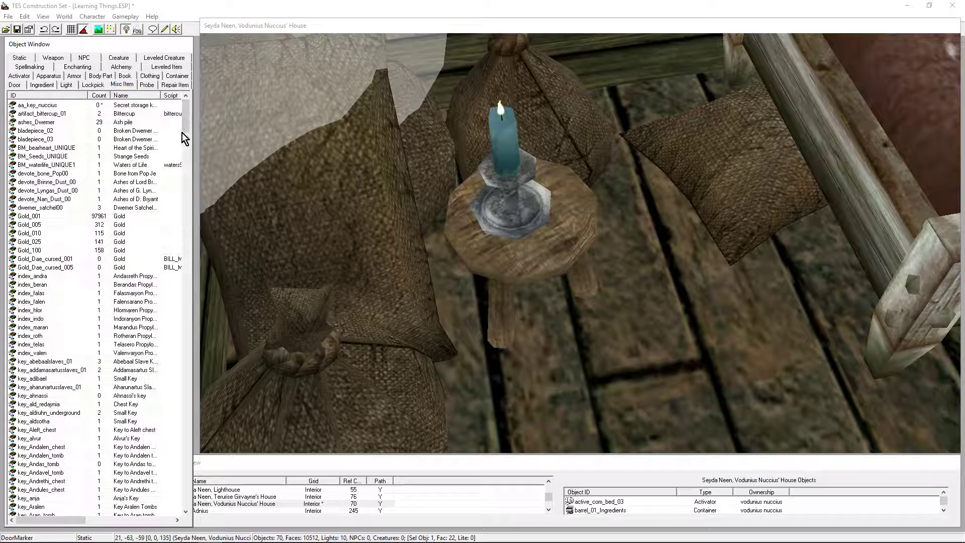
pyautogui.moveTo(38, 104); pyautogui.dragTo(487, 242)
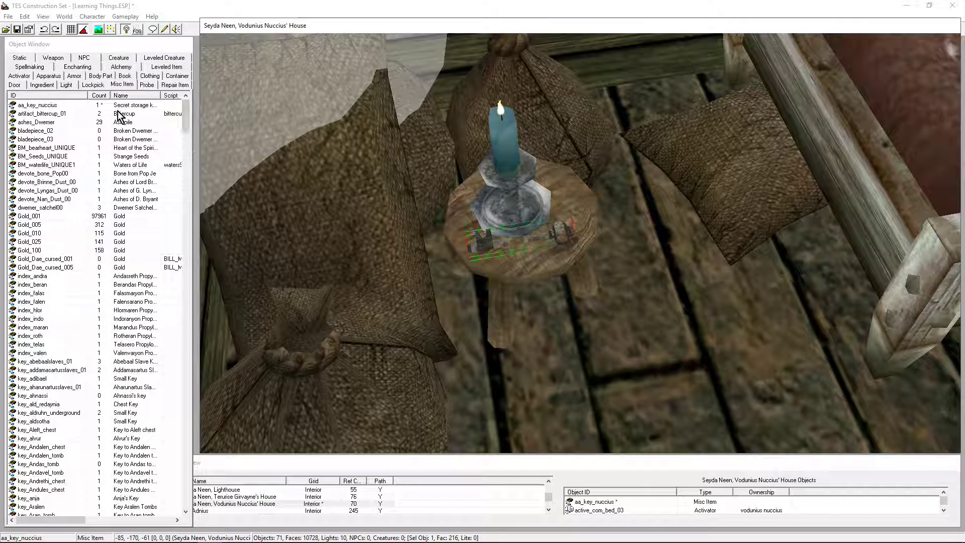
# - Move the key back and down beside the candle on the stool, and drop it onto the surface beneath
pyautogui.moveTo(564, 232); pyautogui.dragTo(565, 194)
pyautogui.moveTo(565, 65); pyautogui.dragTo(561, 92)
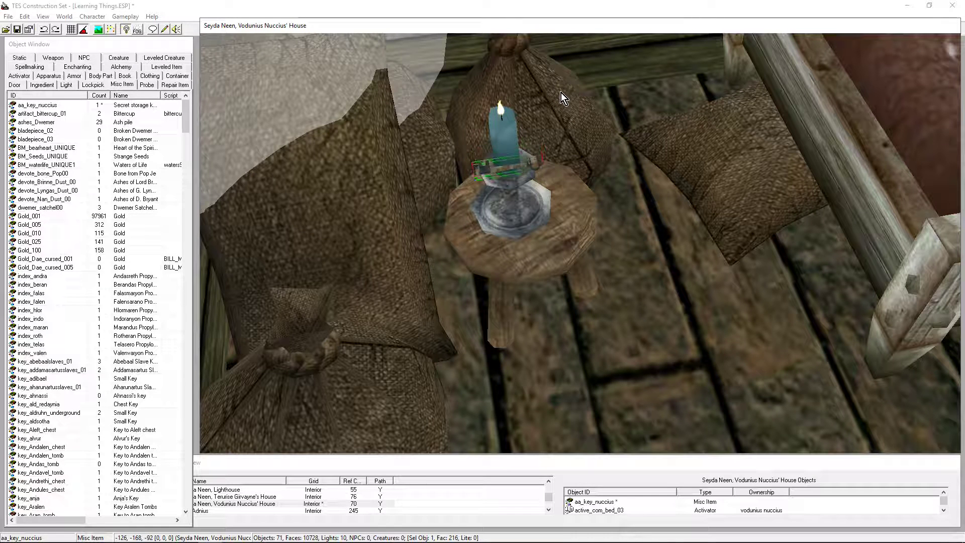
pyautogui.press('f')
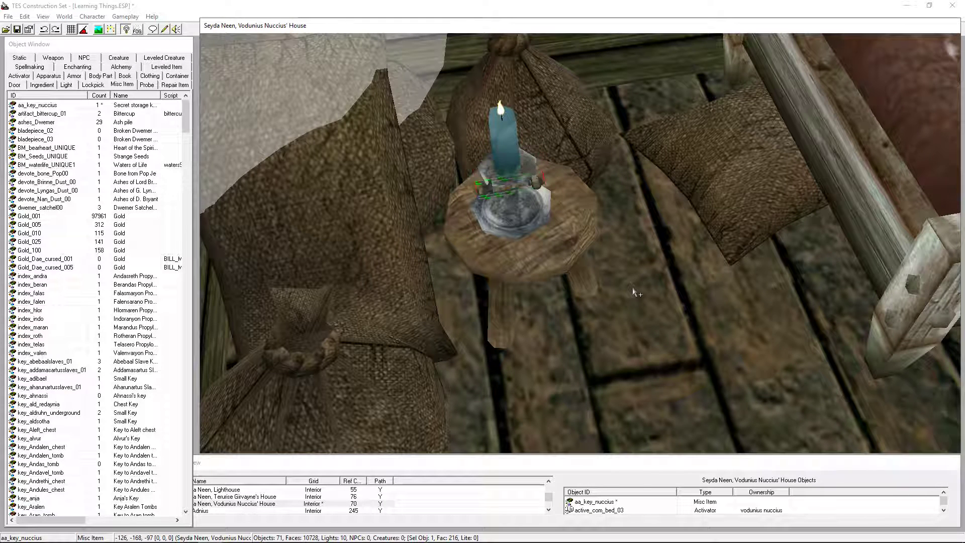
# - Select the key at the candle holder's upper dish and drop it repeatedly until it is down at the holder's base
pyautogui.keyDown('shift'); pyautogui.moveTo(486, 243); pyautogui.dragTo(547, 251, button='middle'); pyautogui.keyUp('shift')
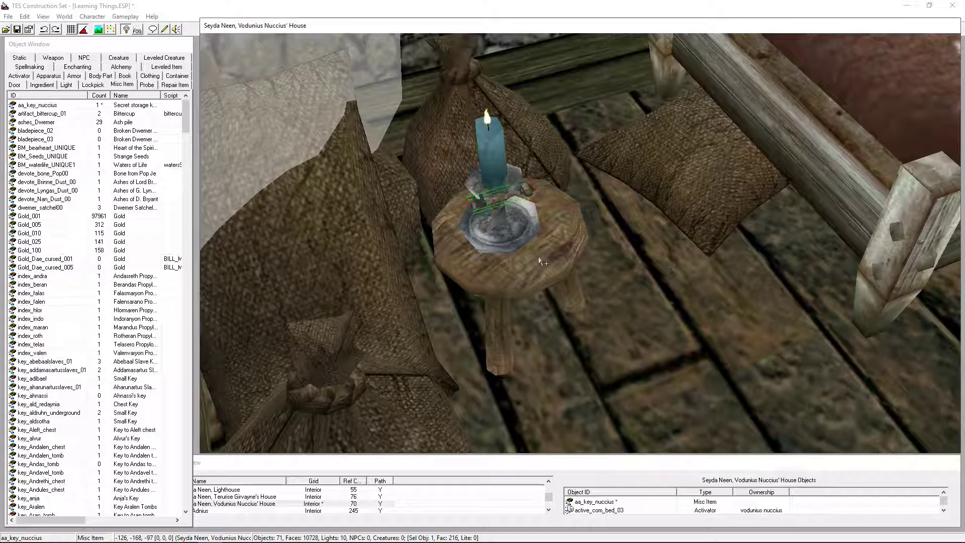
pyautogui.scroll(3, 539, 258)
pyautogui.scroll(-4, 358, 209)
pyautogui.click(493, 170)
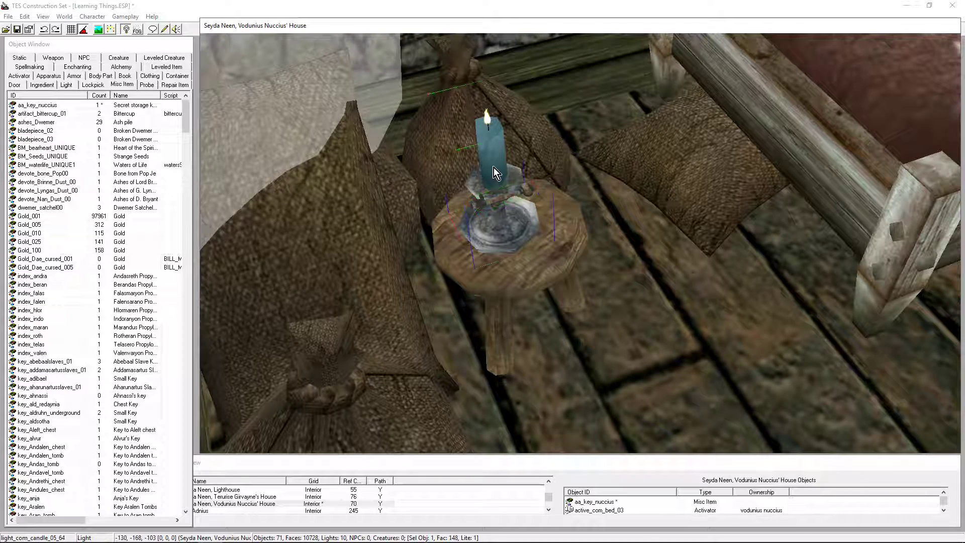
pyautogui.keyDown('shift'); pyautogui.moveTo(656, 184); pyautogui.dragTo(673, 188, button='middle'); pyautogui.keyUp('shift')
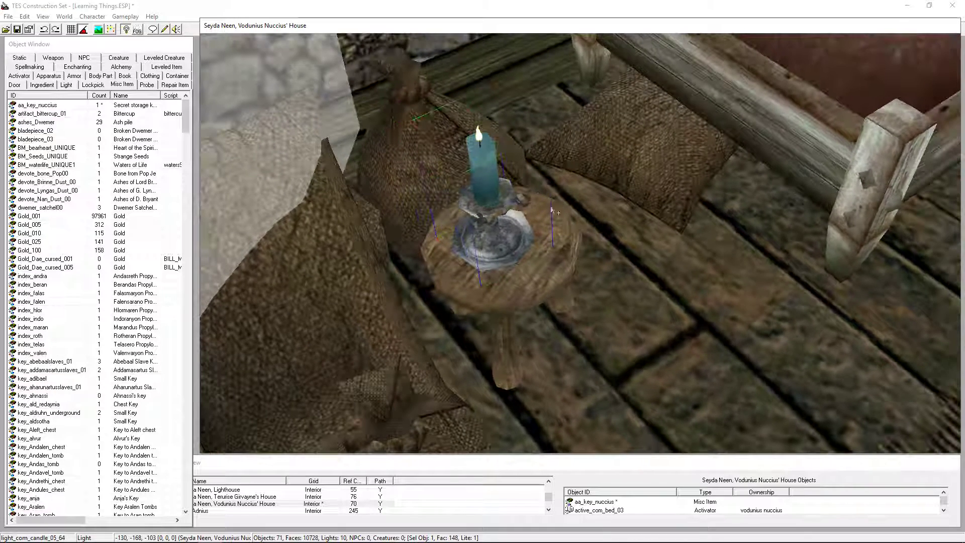
pyautogui.click(522, 198)
pyautogui.press('f')
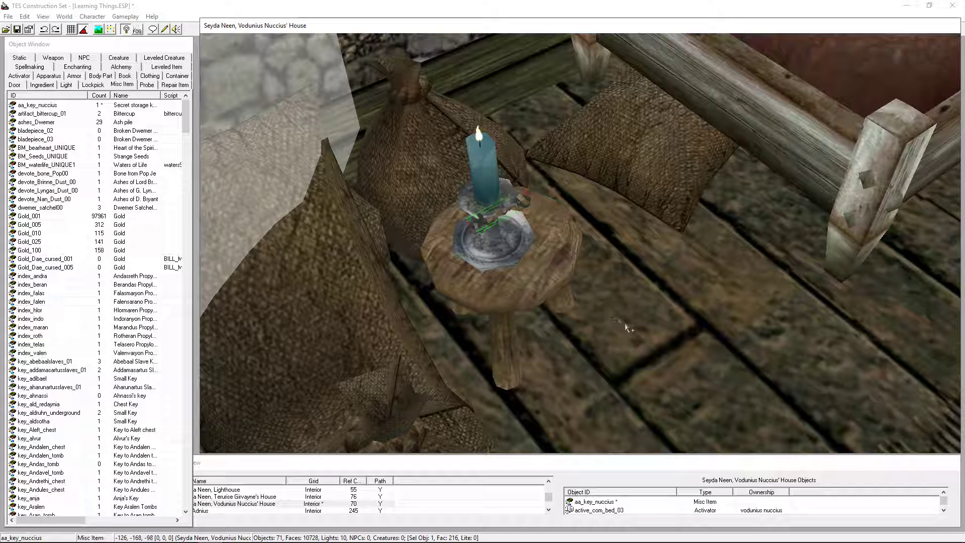
pyautogui.press('f')
pyautogui.press('f')
pyautogui.press('f')
pyautogui.press('f')
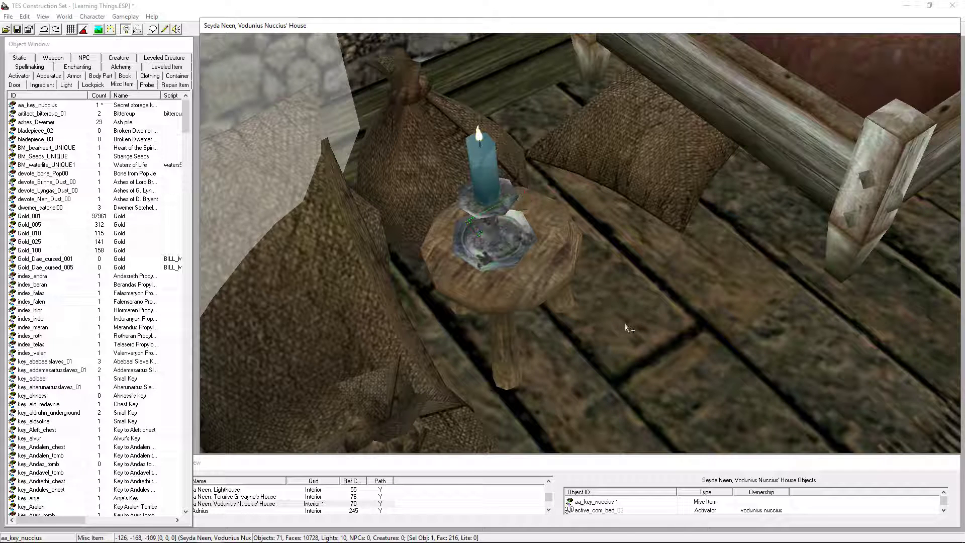
# - Move the key off the candle holder's base to the open part of the stool top and drop it onto the wood
pyautogui.click(511, 268)
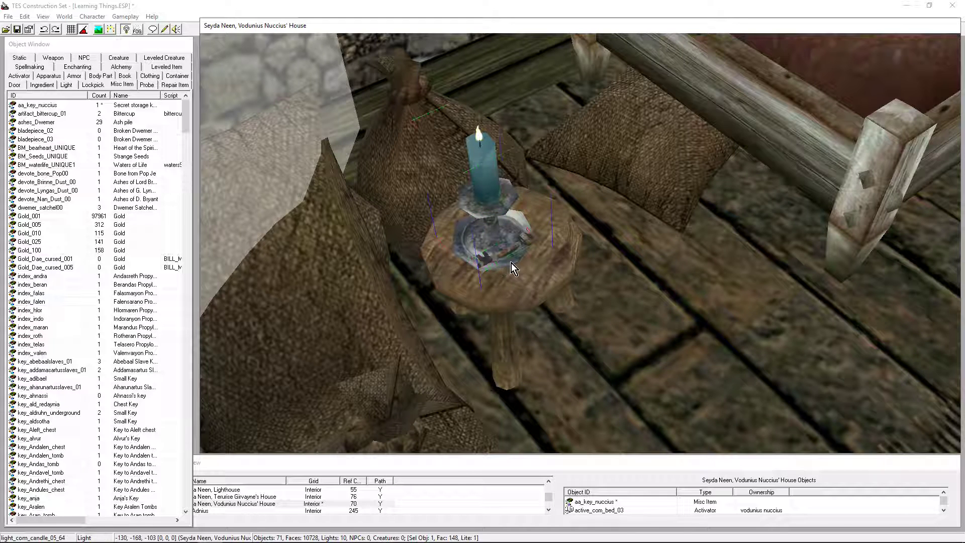
pyautogui.click(487, 264)
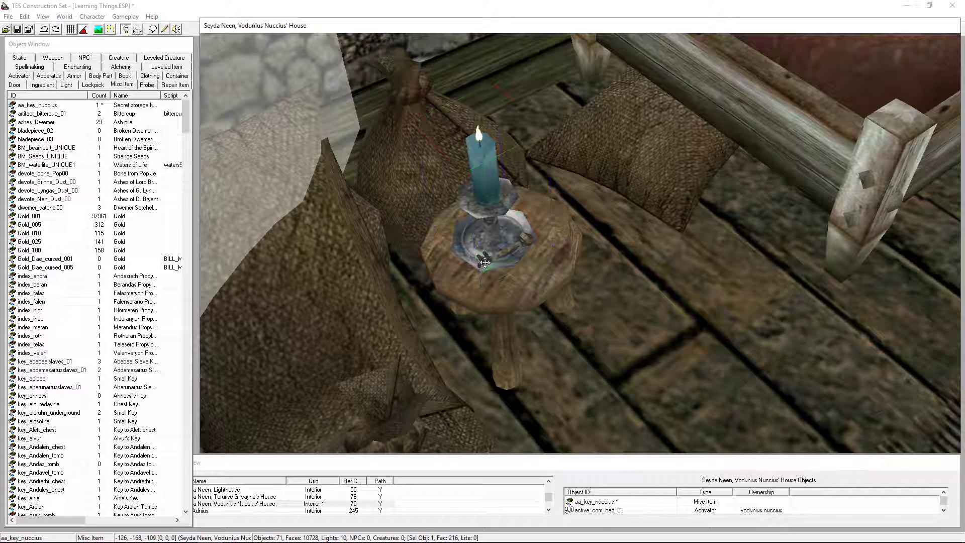
pyautogui.moveTo(496, 270); pyautogui.dragTo(569, 283)
pyautogui.press('f')
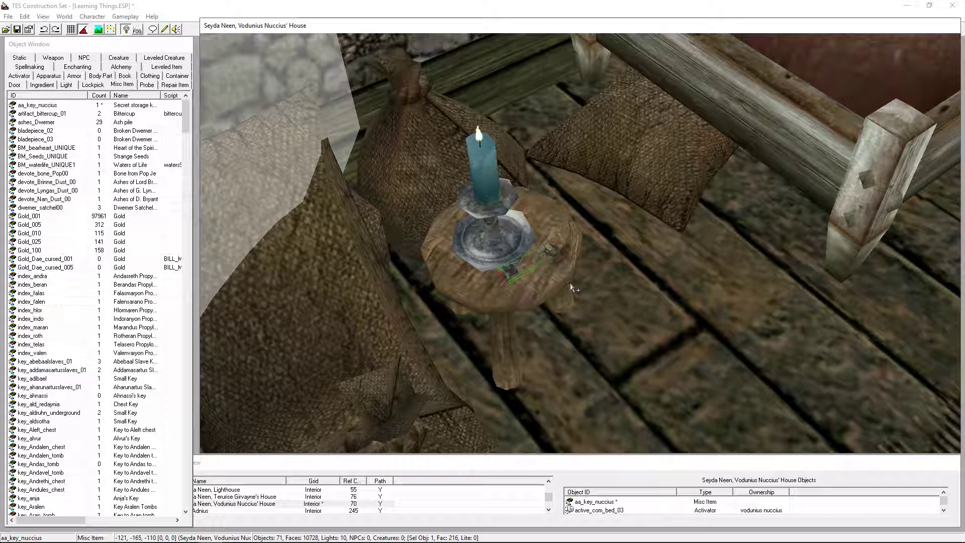
# - Centre the view on the key and shift it slightly farther from the candle holder's base on the stool top
pyautogui.press('c')
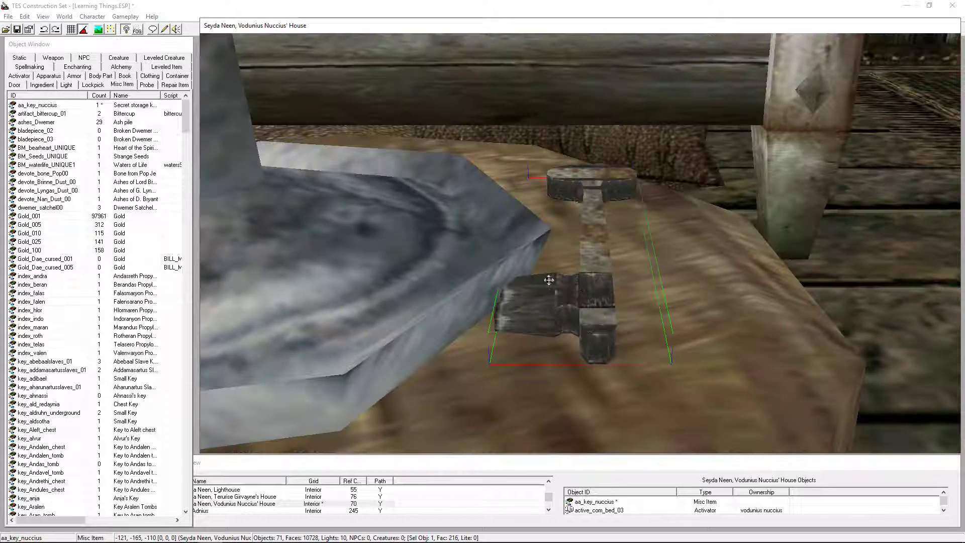
pyautogui.press('shift')
pyautogui.press('shift')
pyautogui.moveTo(542, 250); pyautogui.dragTo(618, 401)
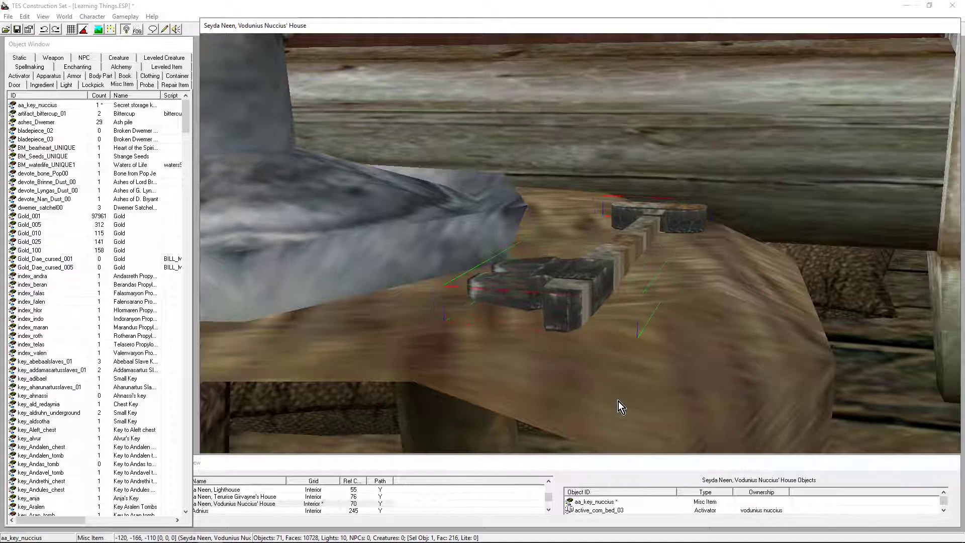
# - Check the key's placement on the stool from close up, and the stool's surroundings in the house from farther away
pyautogui.press('shift')
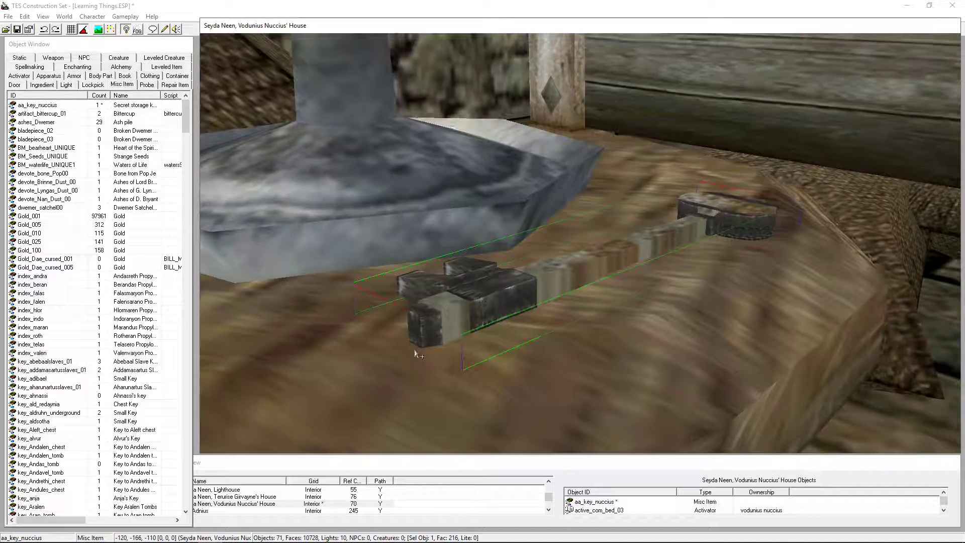
pyautogui.scroll(-3, 477, 303)
pyautogui.press('shift')
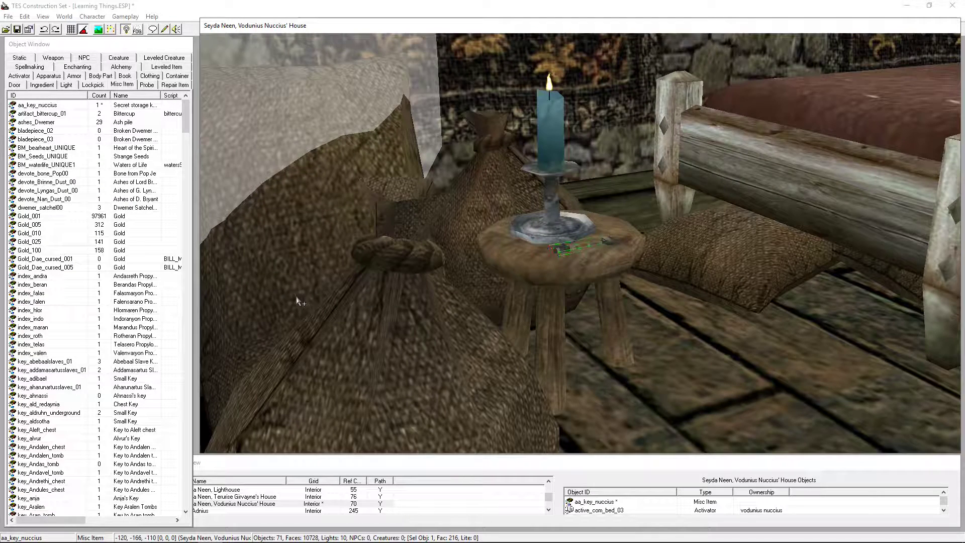
pyautogui.scroll(-3, 664, 317)
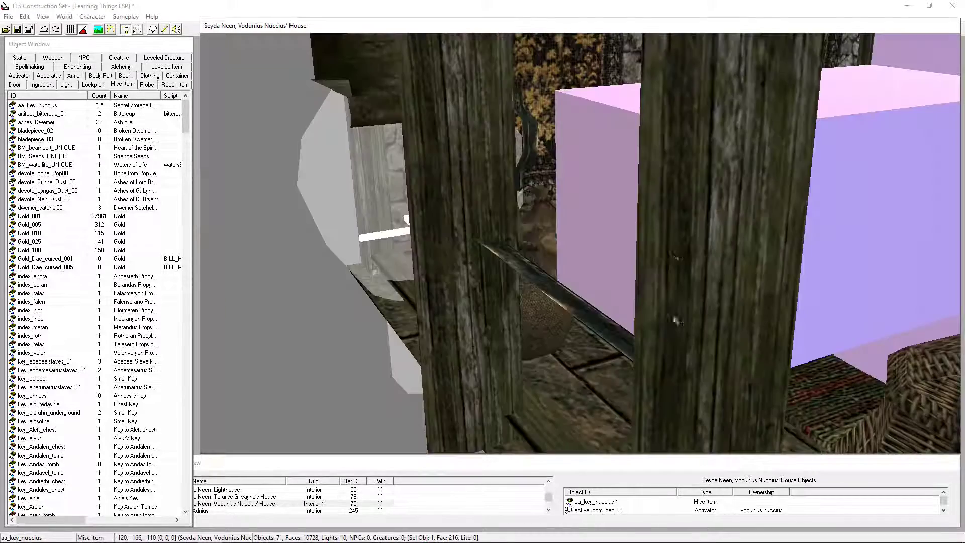
pyautogui.press('shift')
pyautogui.scroll(-3, 738, 320)
pyautogui.press('shift')
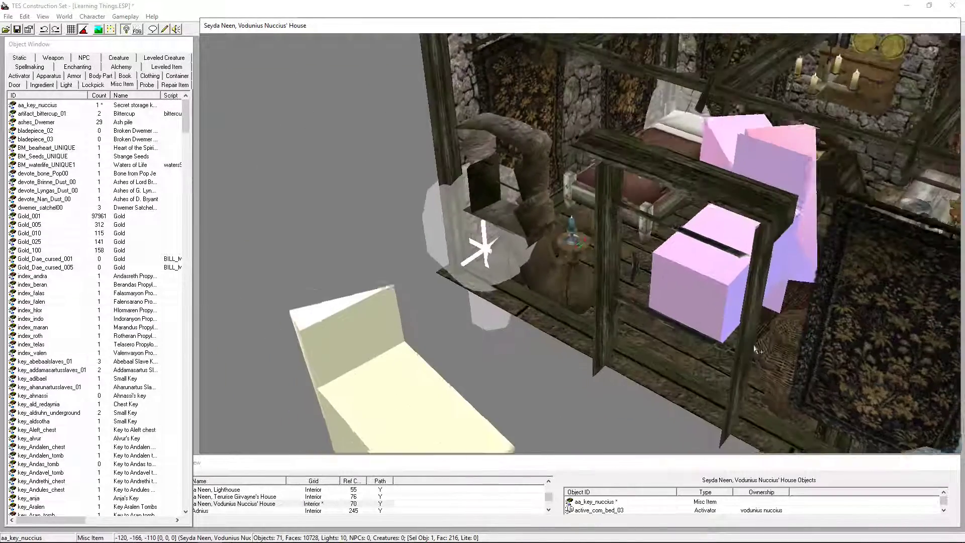